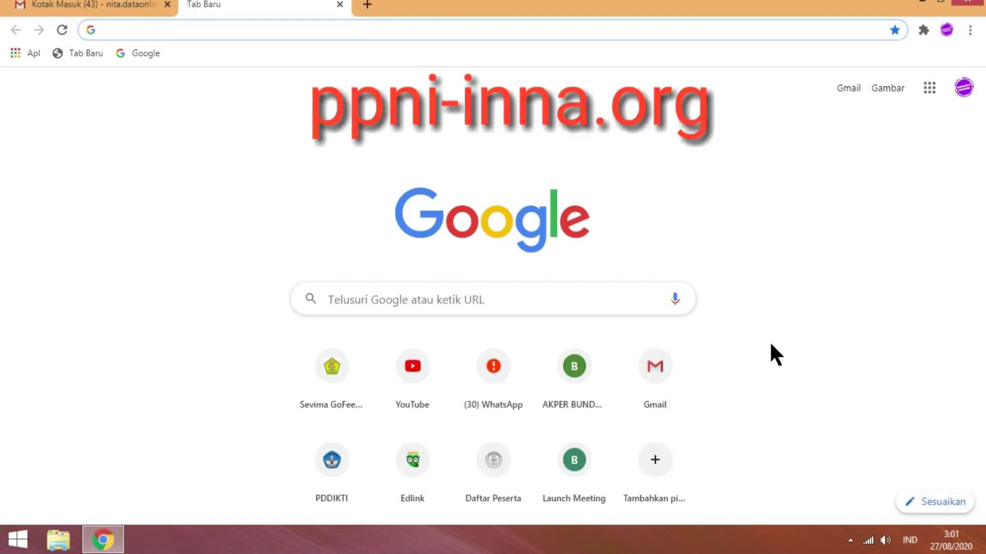
# - Search Google for 'ppni inna' and open the ppni-inna.org site from the top result
pyautogui.write('ppn')
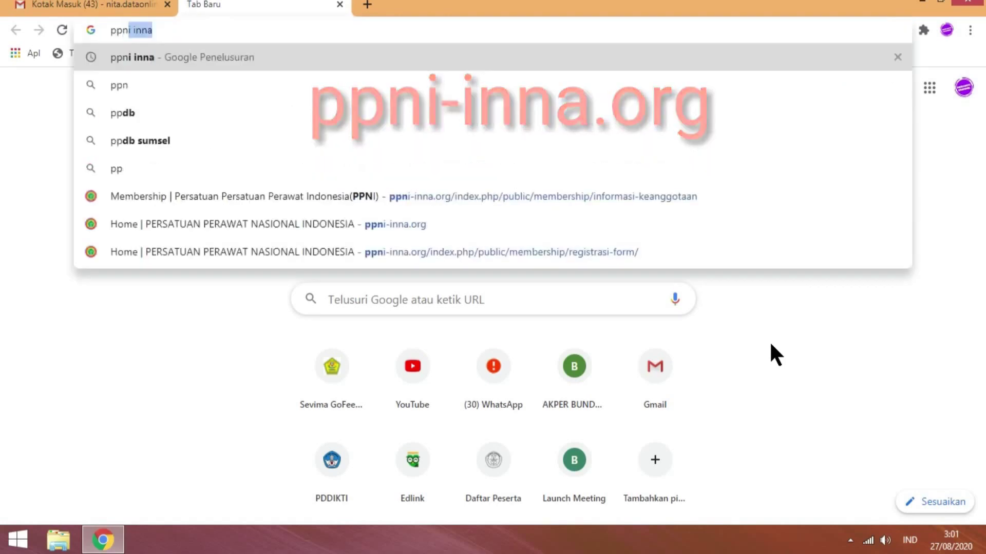
pyautogui.write('i')
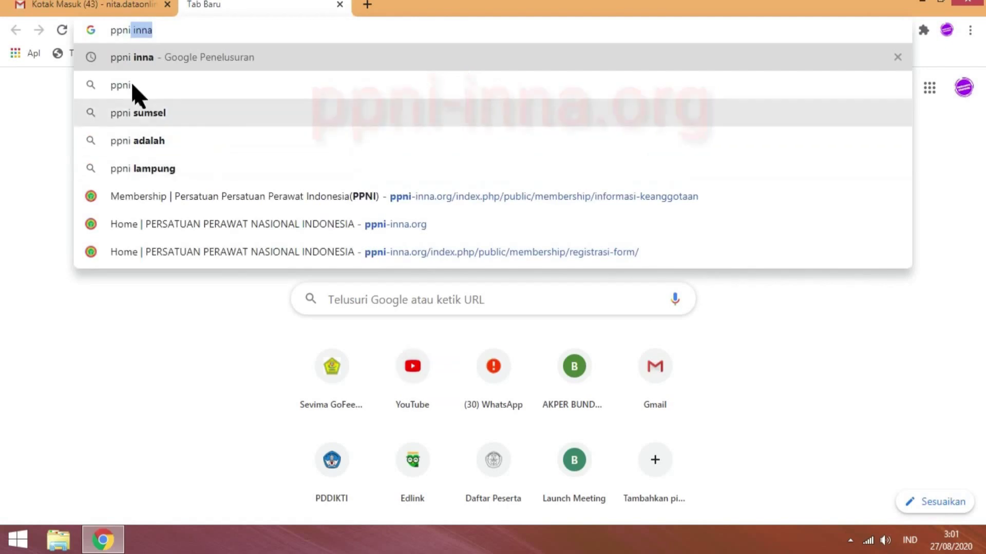
pyautogui.click(122, 57)
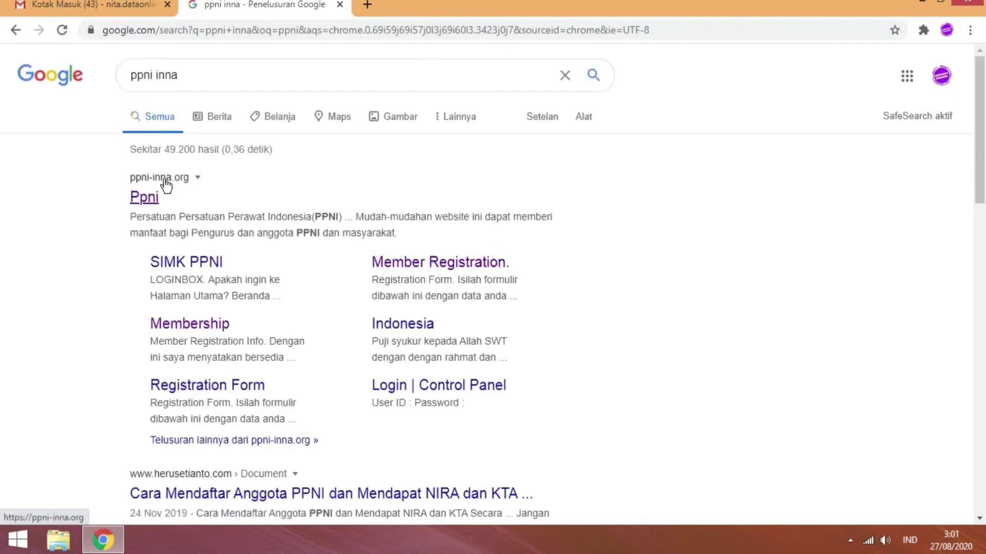
pyautogui.click(154, 193)
pyautogui.click(149, 199)
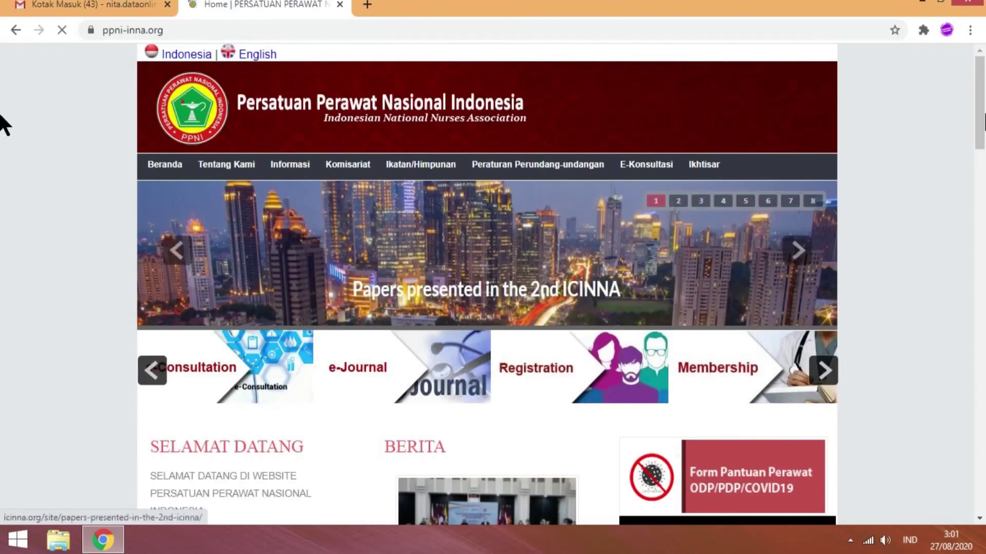
# - Open the member registration info from the home page and choose domestic nurse registration
pyautogui.scroll(-4, 5, 149)
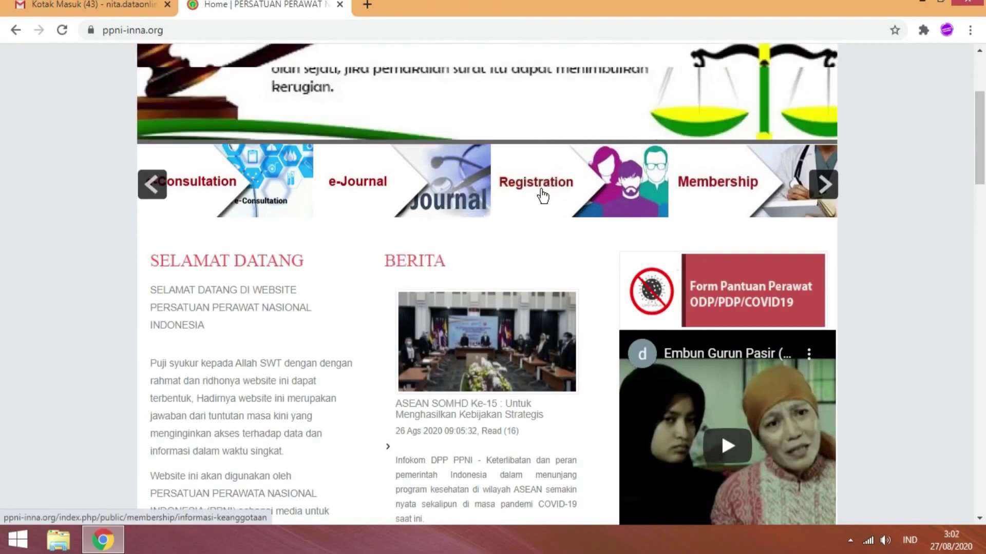
pyautogui.click(543, 194)
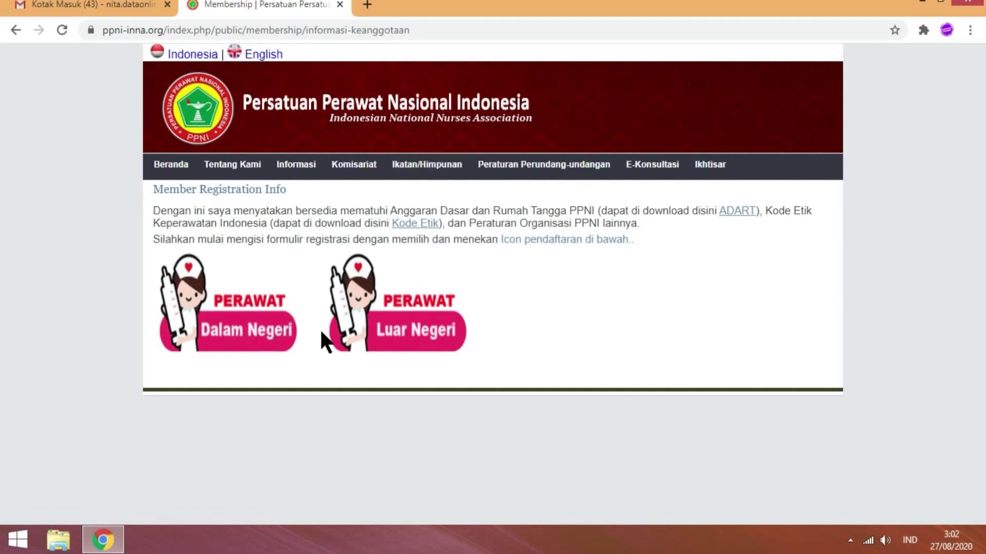
pyautogui.click(218, 328)
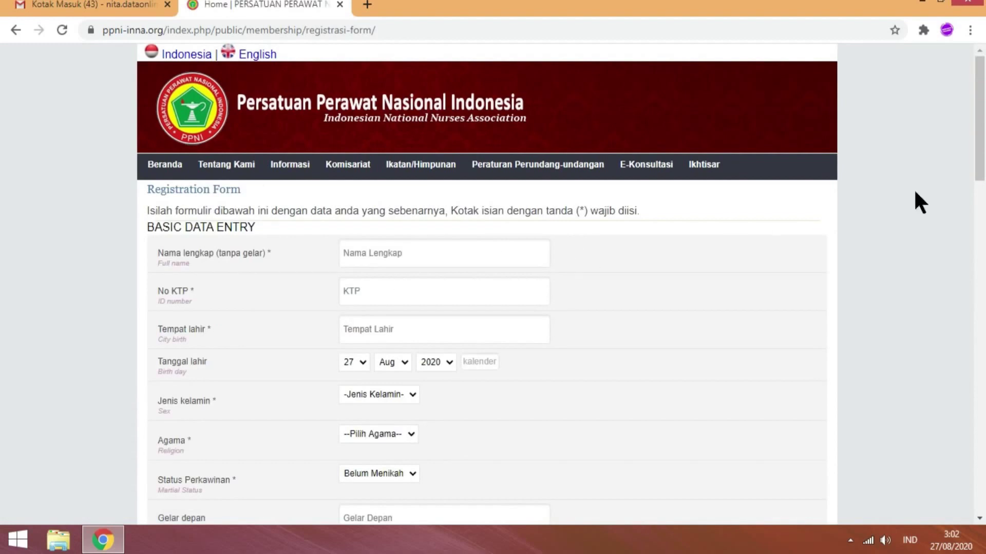
# - Scroll through the empty Registration Form and place the cursor in the Nama Lengkap field
pyautogui.moveTo(982, 125); pyautogui.dragTo(983, 164)
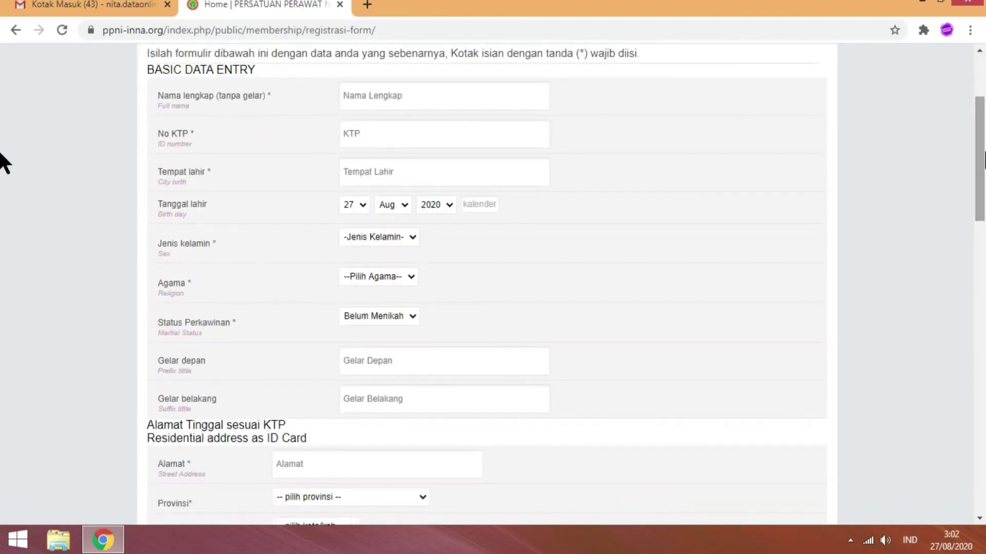
pyautogui.moveTo(983, 160); pyautogui.dragTo(983, 116)
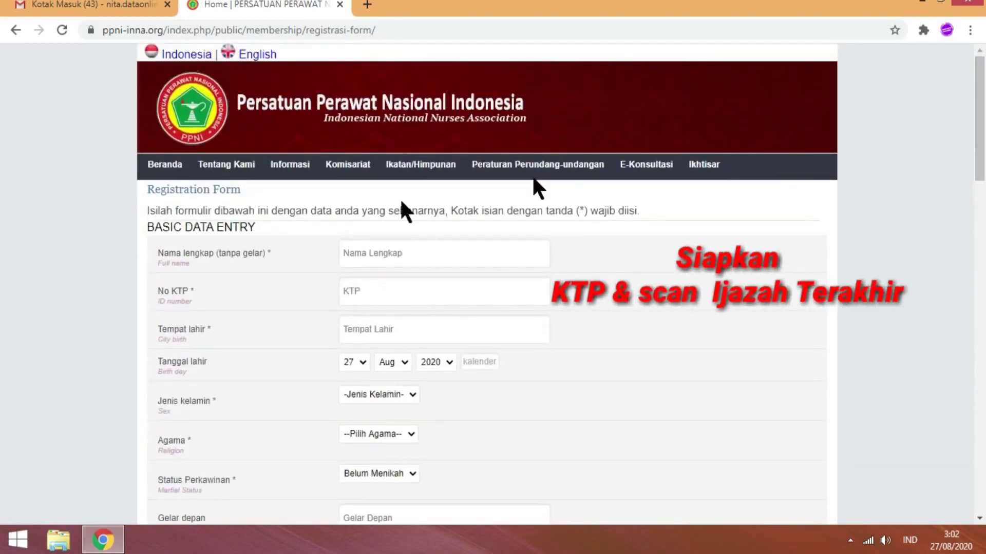
pyautogui.click(361, 253)
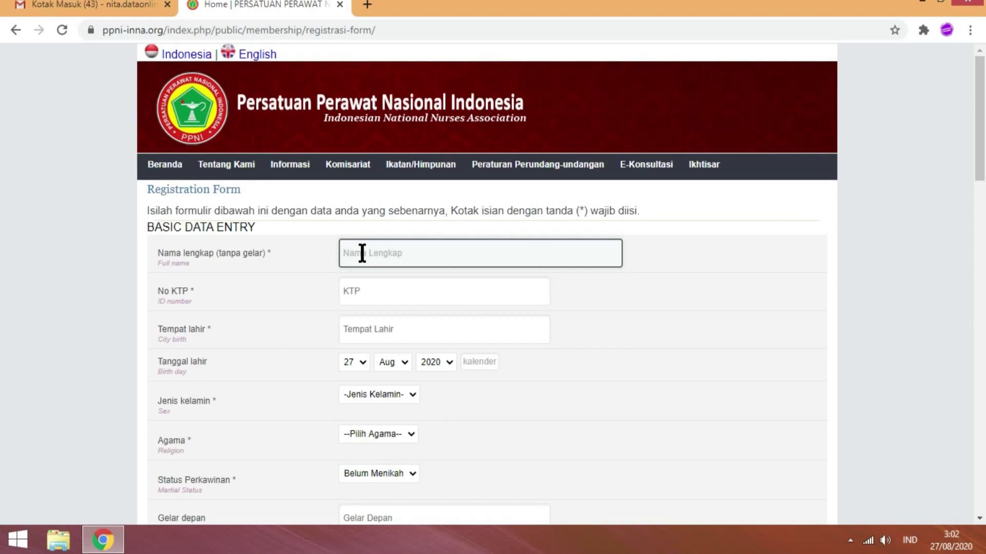
# - Enter the applicant's full name, KTP number, and place of birth KRESNO MULYO
pyautogui.write('H')
pyautogui.press('BackSpace')
pyautogui.click(408, 295)
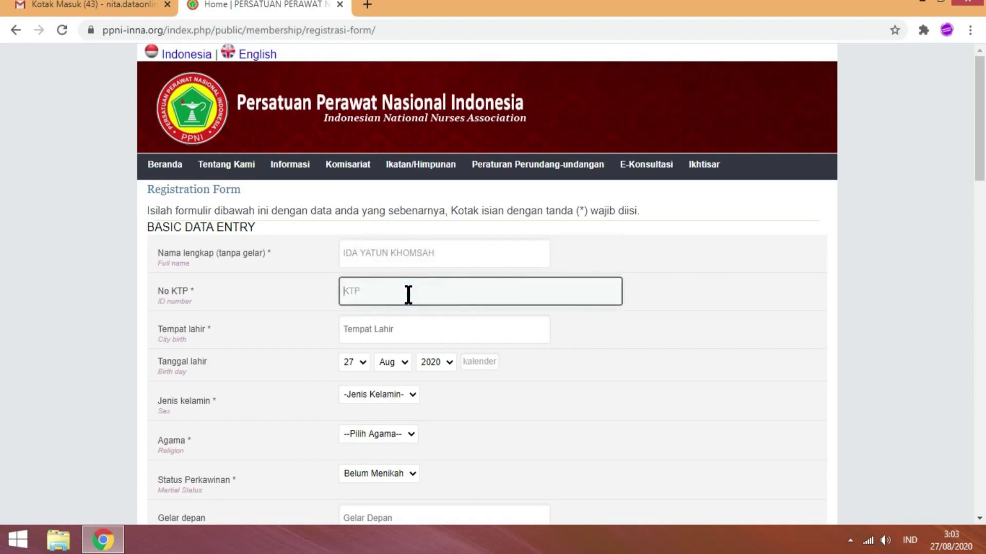
pyautogui.click(433, 338)
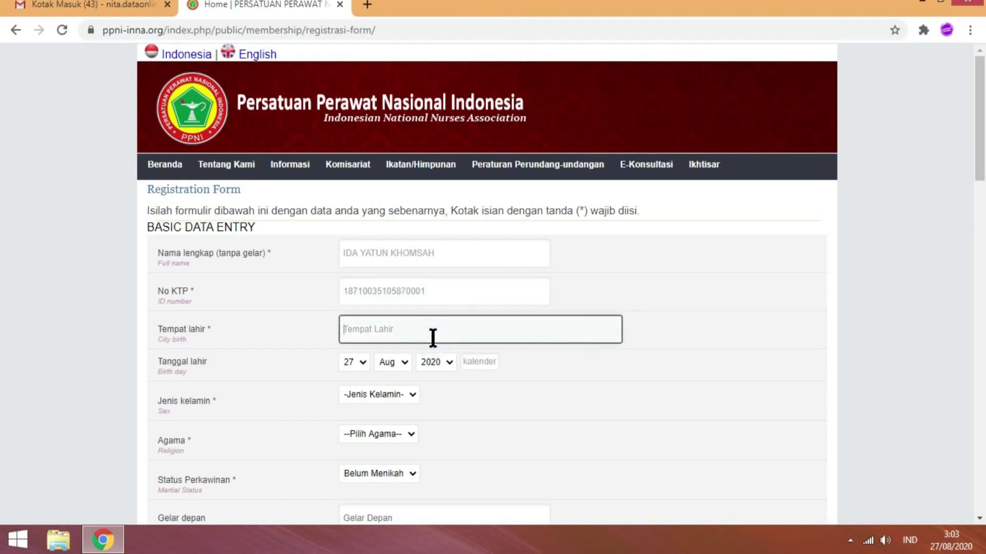
pyautogui.write('KRESNO MULYO')
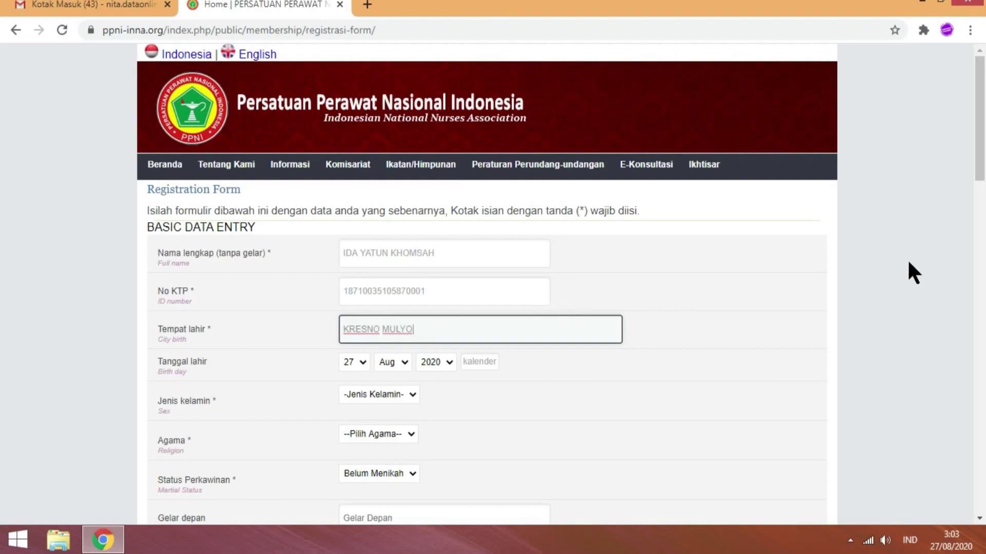
pyautogui.scroll(-2, 2, 139)
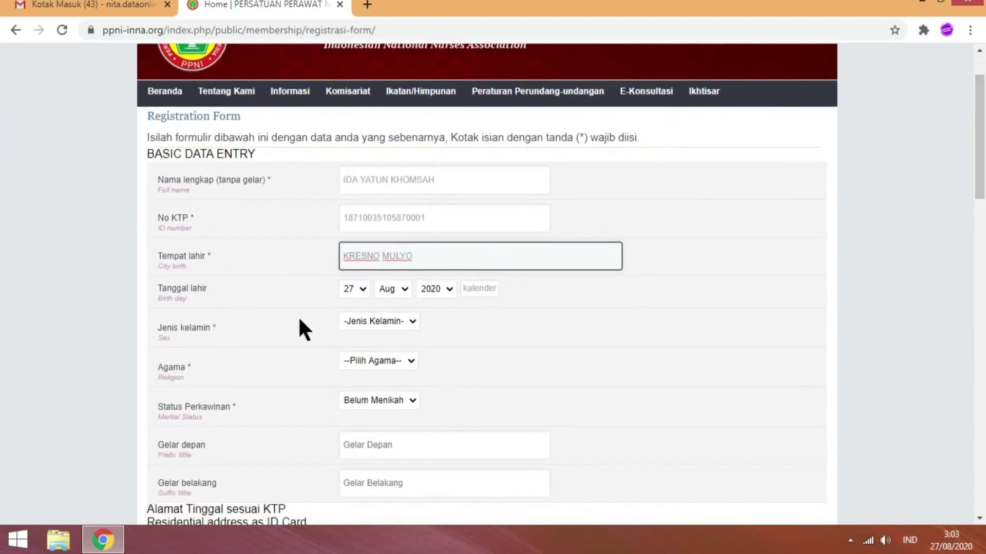
pyautogui.click(365, 289)
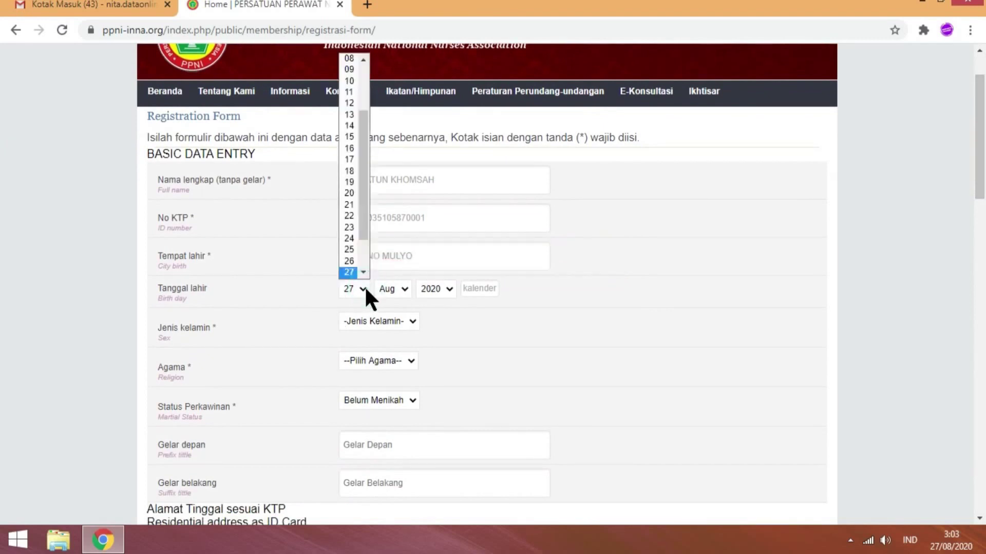
pyautogui.click(351, 91)
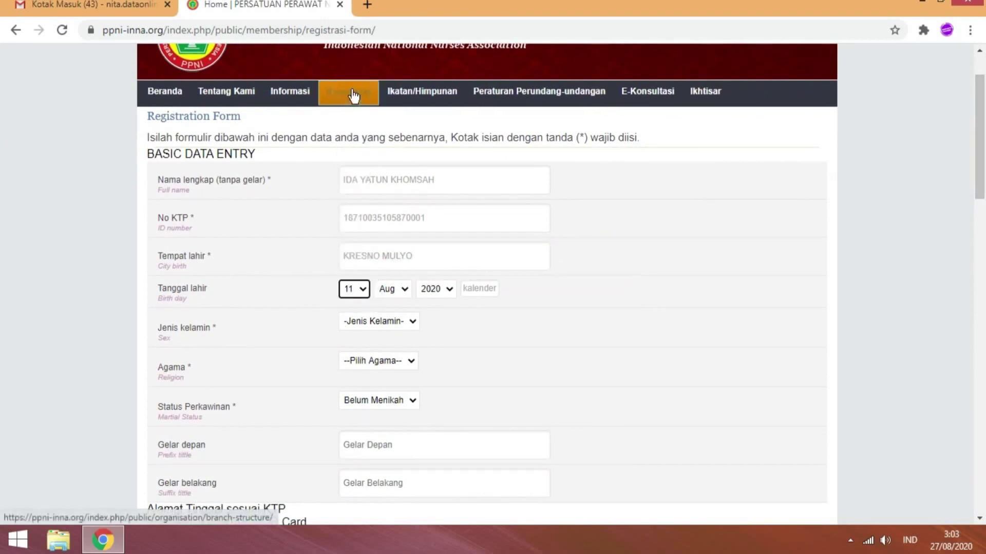
pyautogui.click(401, 289)
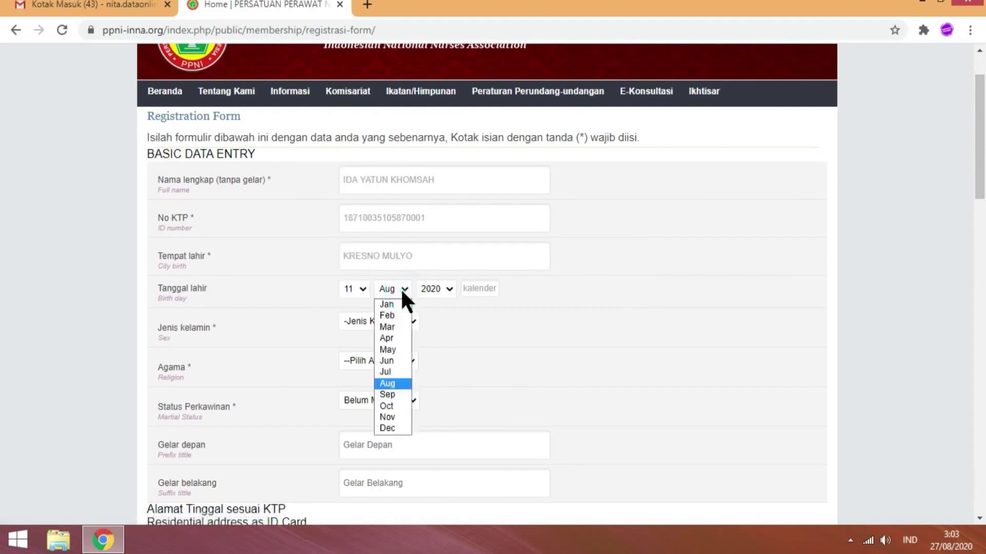
pyautogui.click(392, 340)
pyautogui.click(436, 287)
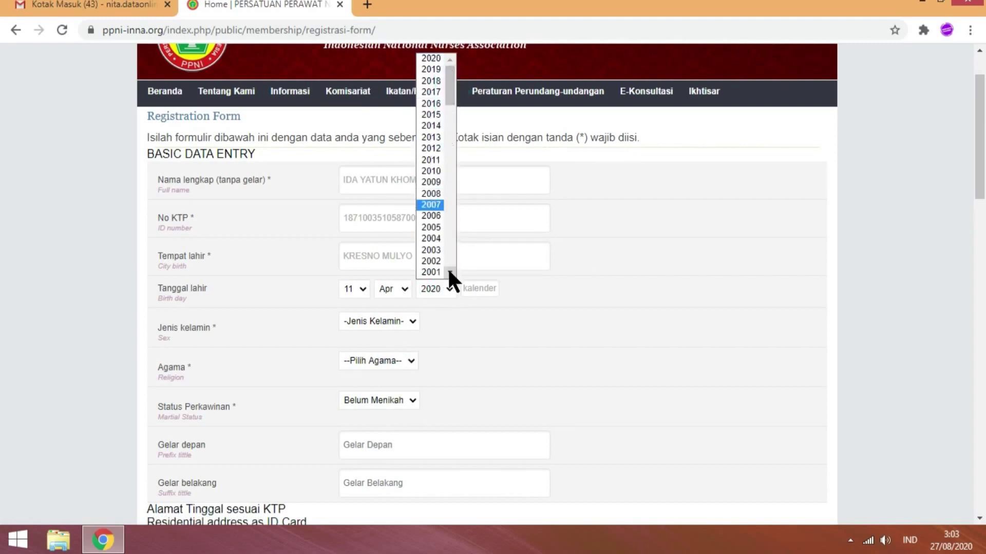
pyautogui.scroll(-4, 449, 271)
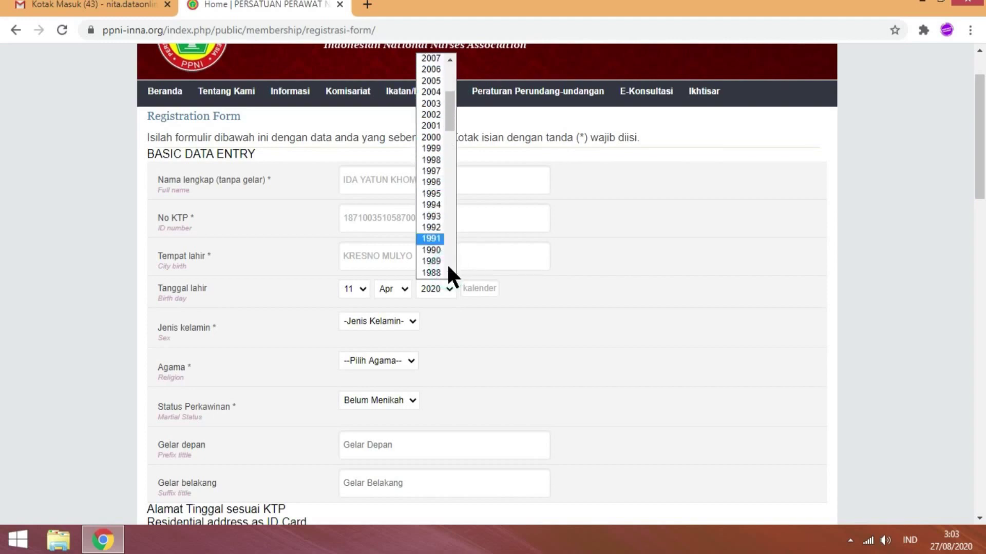
pyautogui.scroll(-1, 445, 268)
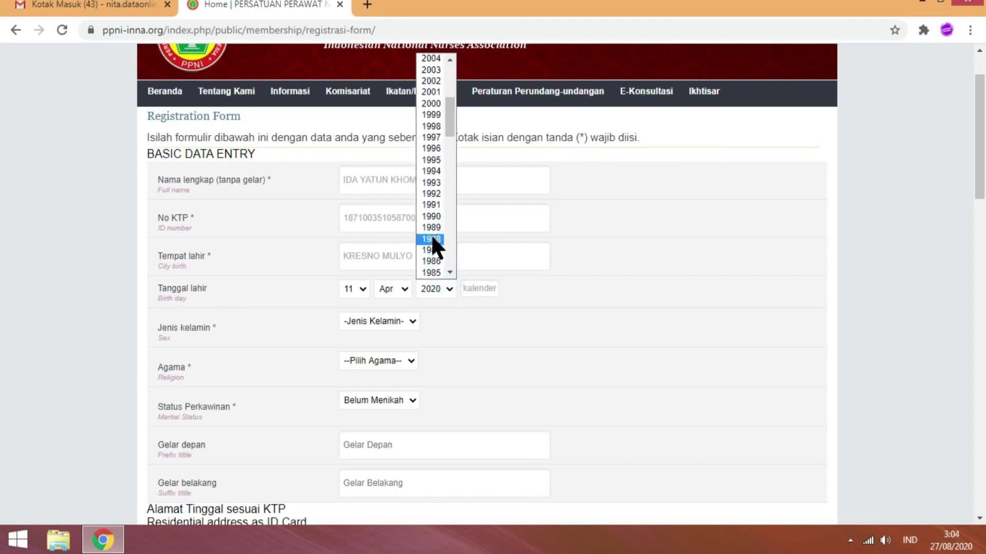
pyautogui.click(433, 250)
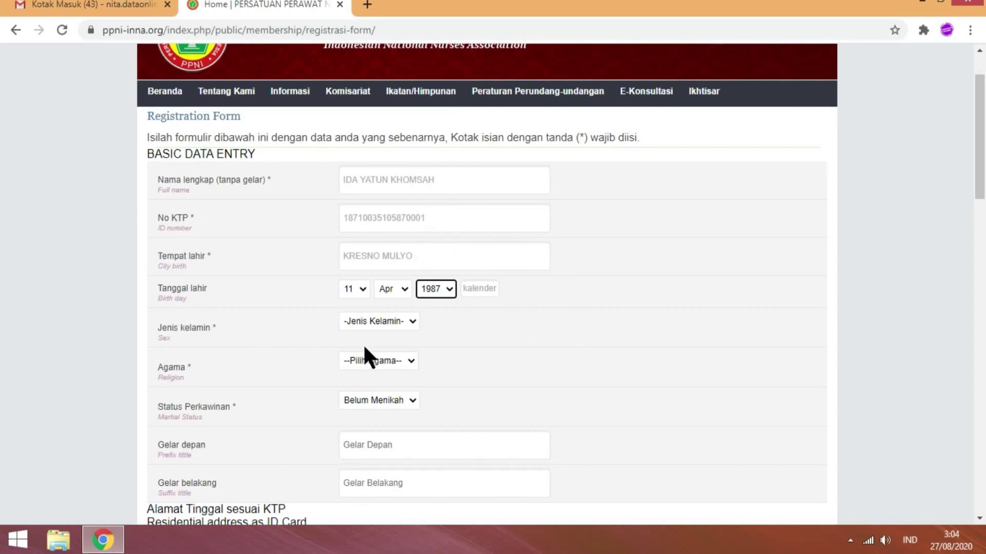
# - Choose sex Perempuan, religion Islam and marital status Menikah
pyautogui.click(395, 324)
pyautogui.click(392, 359)
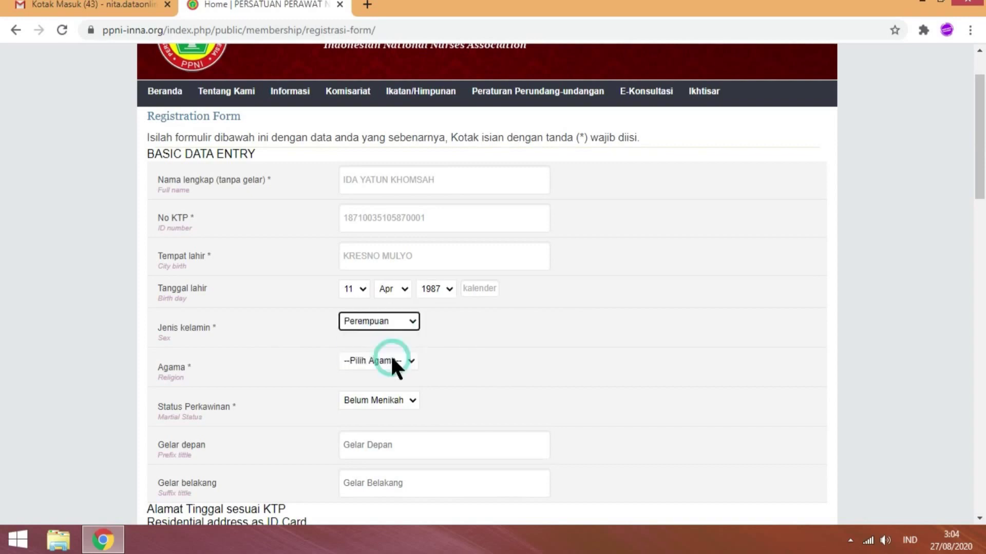
pyautogui.click(392, 359)
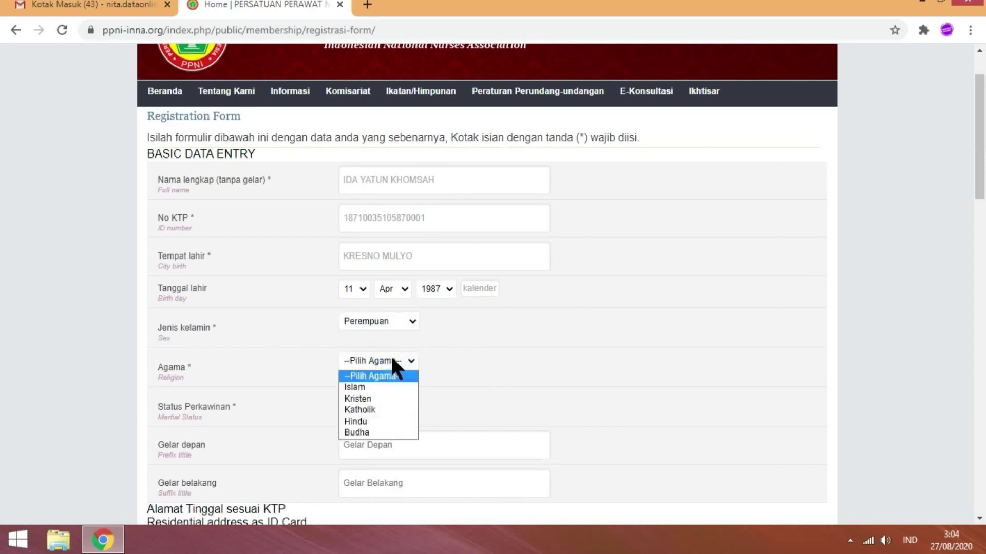
pyautogui.click(387, 388)
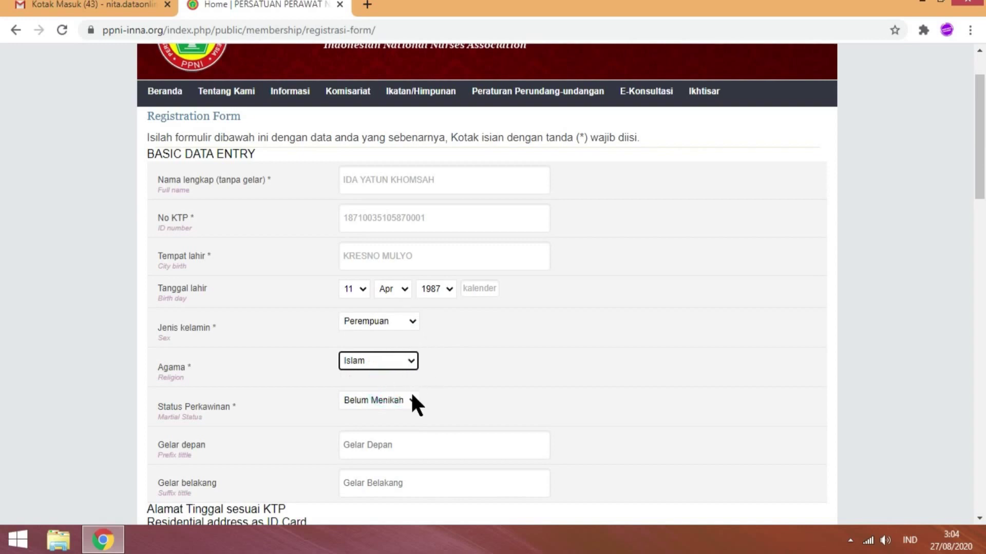
pyautogui.click(405, 400)
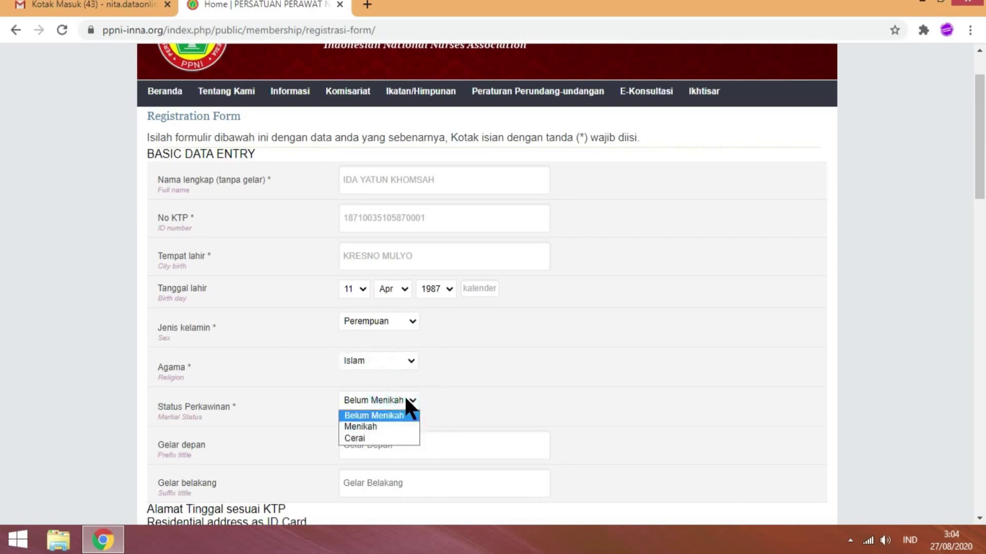
pyautogui.click(402, 426)
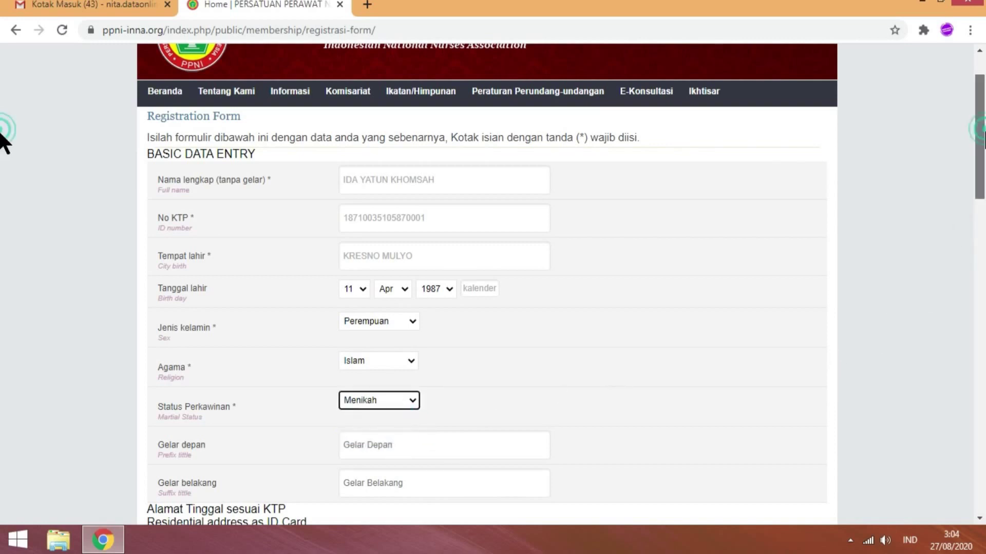
# - Enter prefix title Ns and suffix title M.Kep on the form
pyautogui.scroll(-2, 3, 154)
pyautogui.scroll(-1, 2, 164)
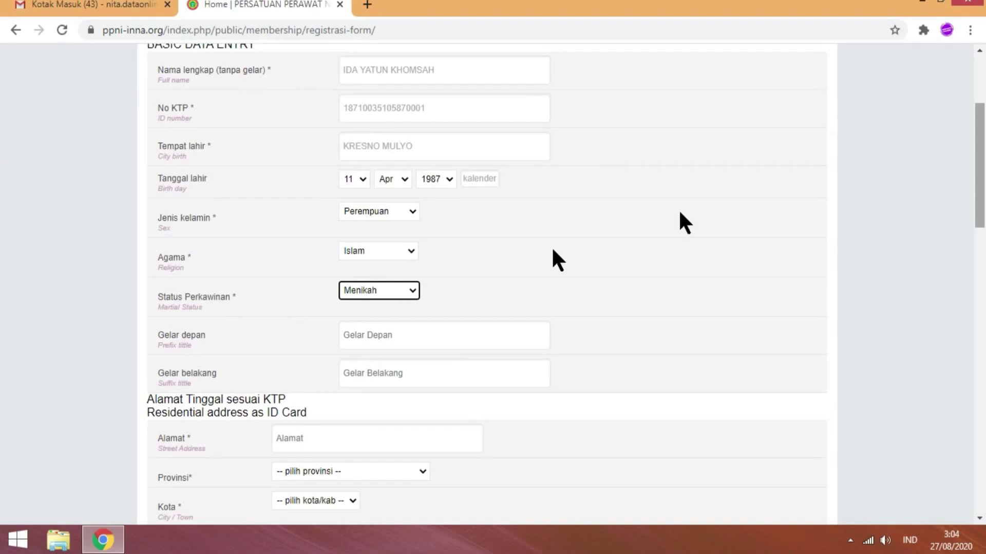
pyautogui.click(382, 337)
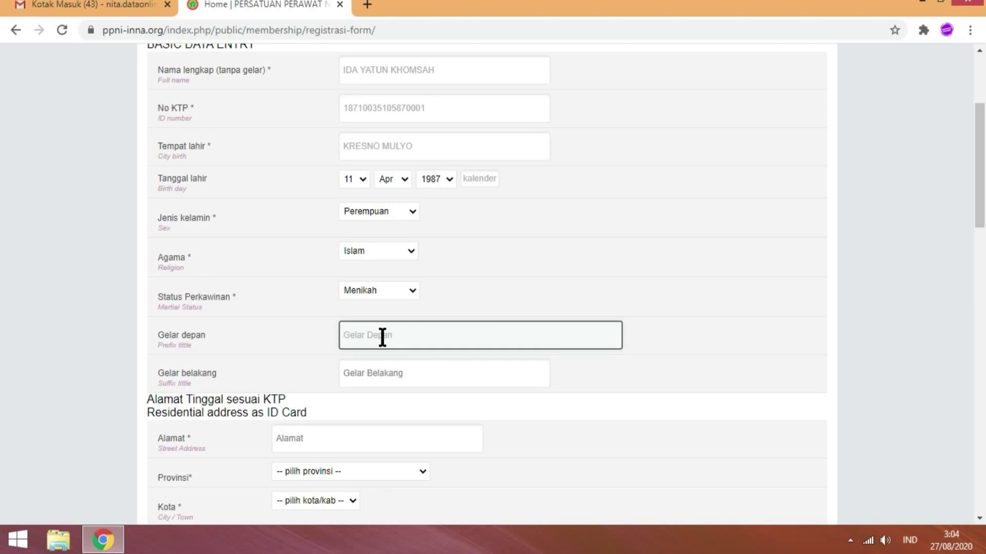
pyautogui.write('Ns')
pyautogui.click(390, 377)
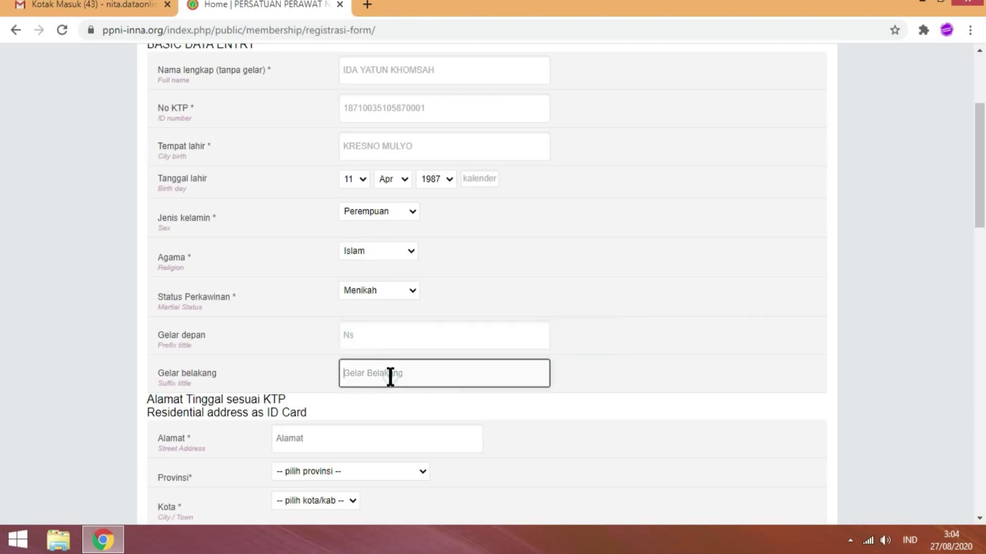
pyautogui.write('M')
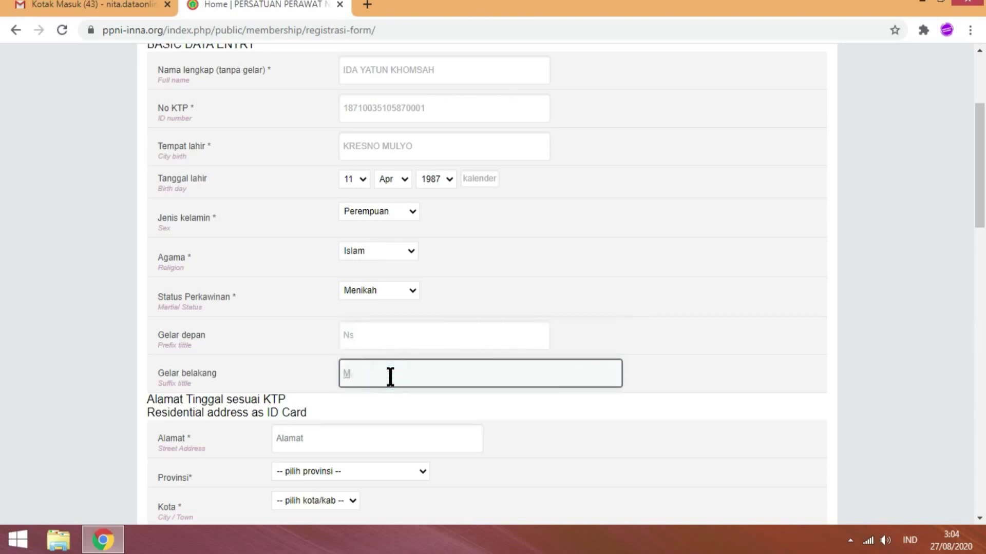
pyautogui.write('.Kep')
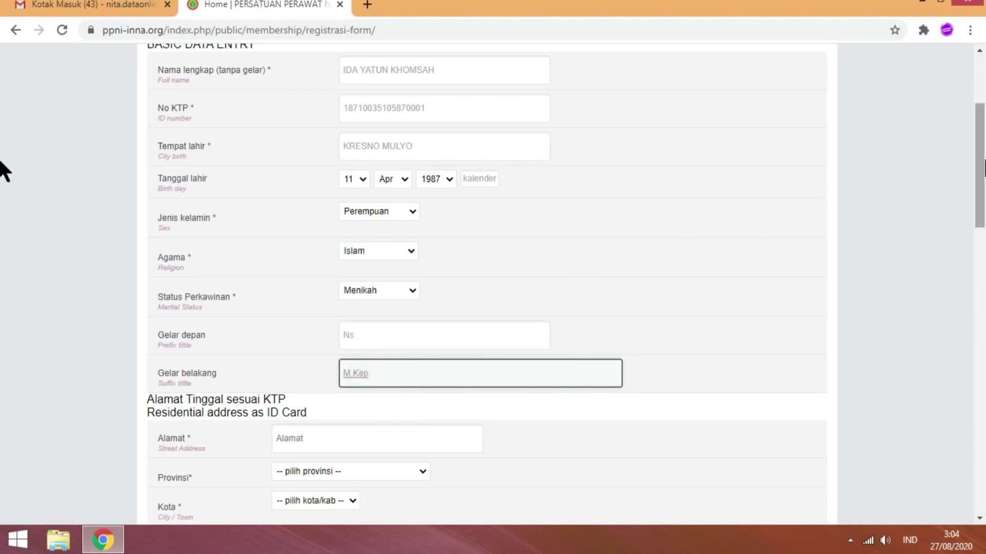
pyautogui.scroll(-1, 1, 163)
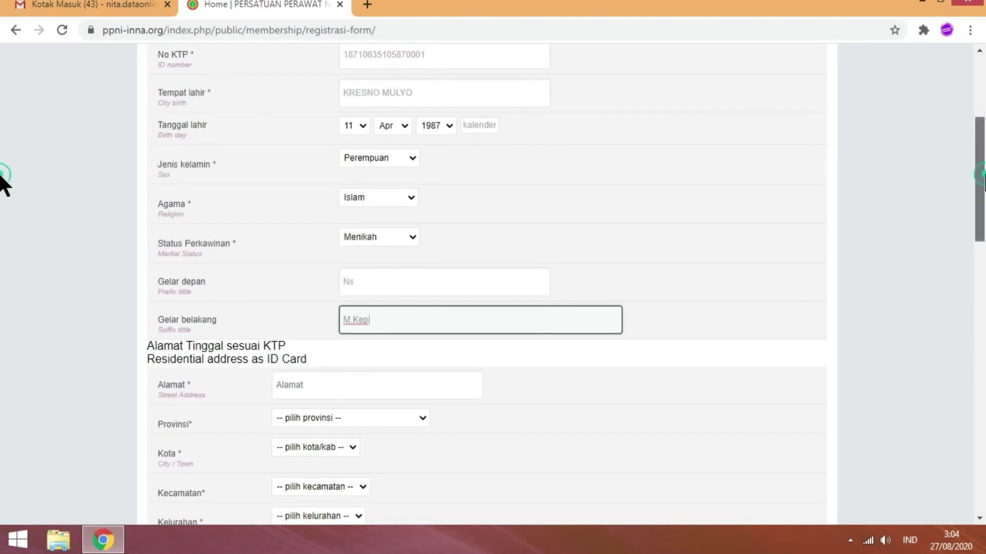
pyautogui.scroll(-1, 2, 177)
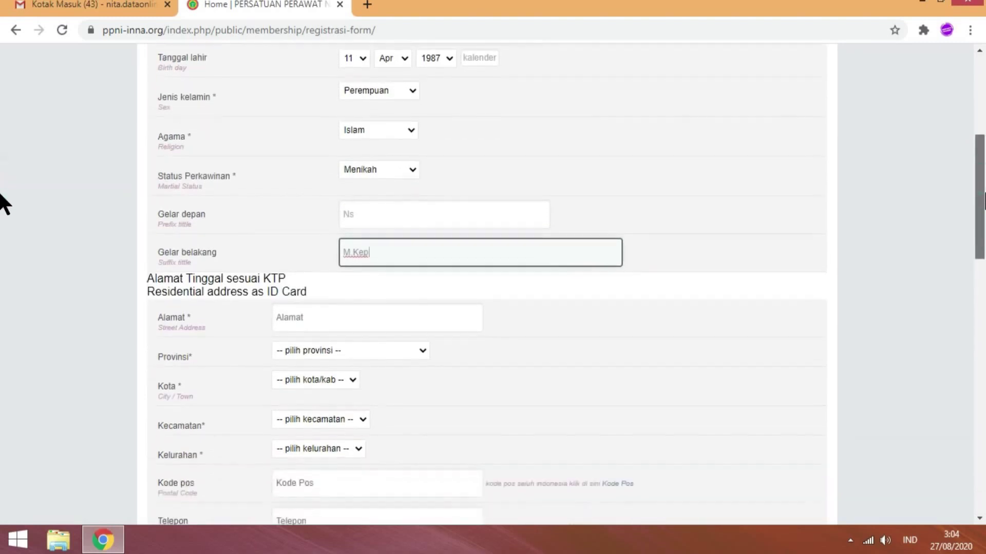
# - Type the applicant's street address into the Alamat field
pyautogui.click(345, 319)
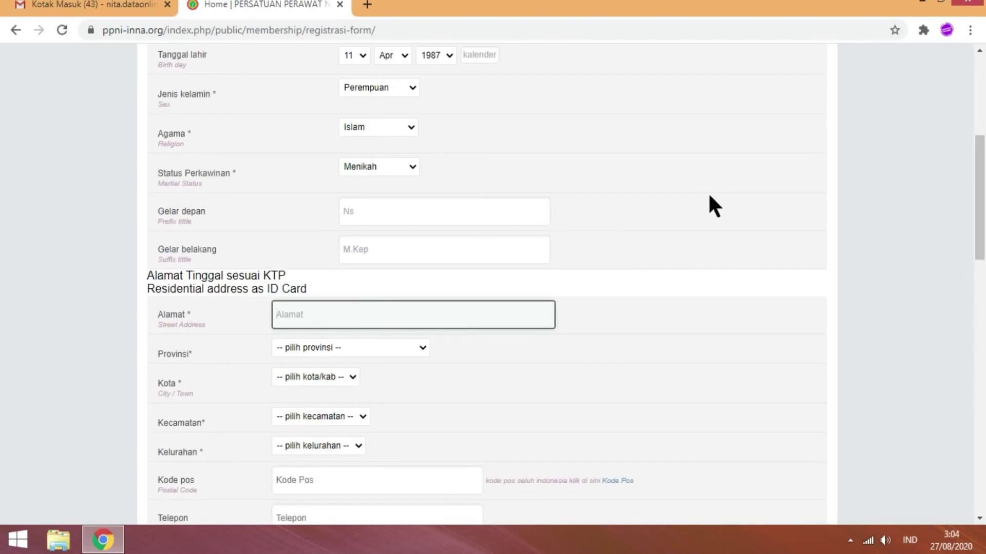
pyautogui.scroll(-1, 5, 214)
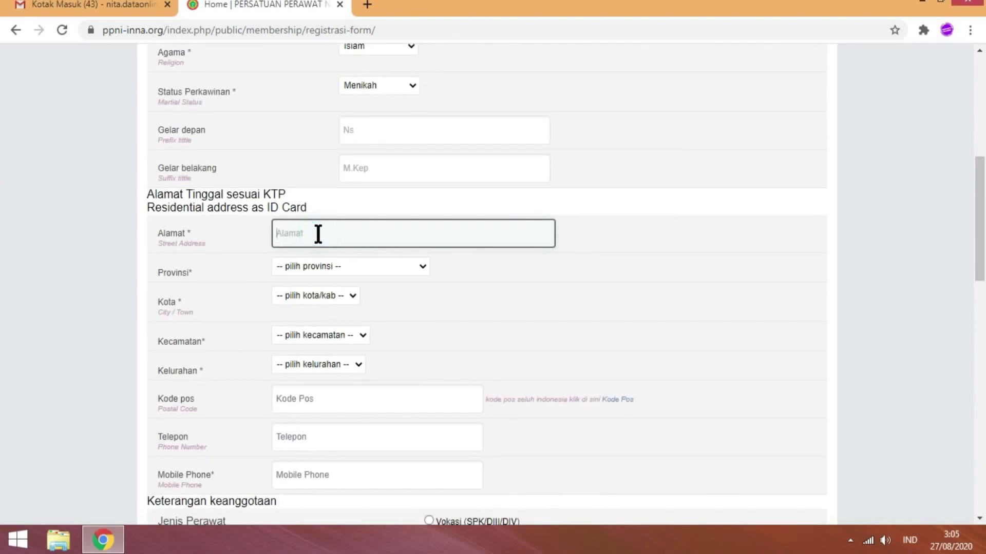
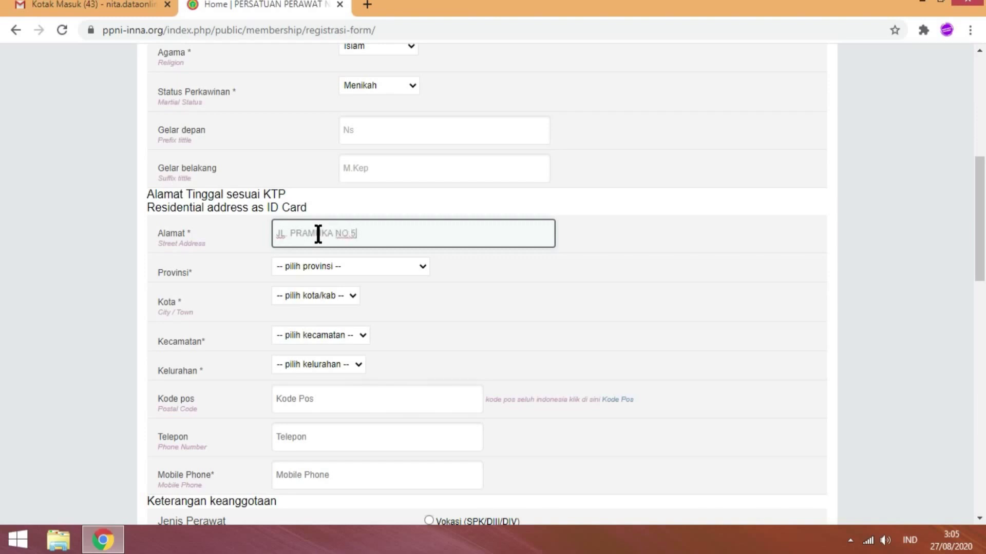
# - Pick LAMPUNG, KOTA BANDAR LAMPUNG, RAJABASA and RAJABASA NUNYAI as province, city, district and sub-district
pyautogui.click(414, 268)
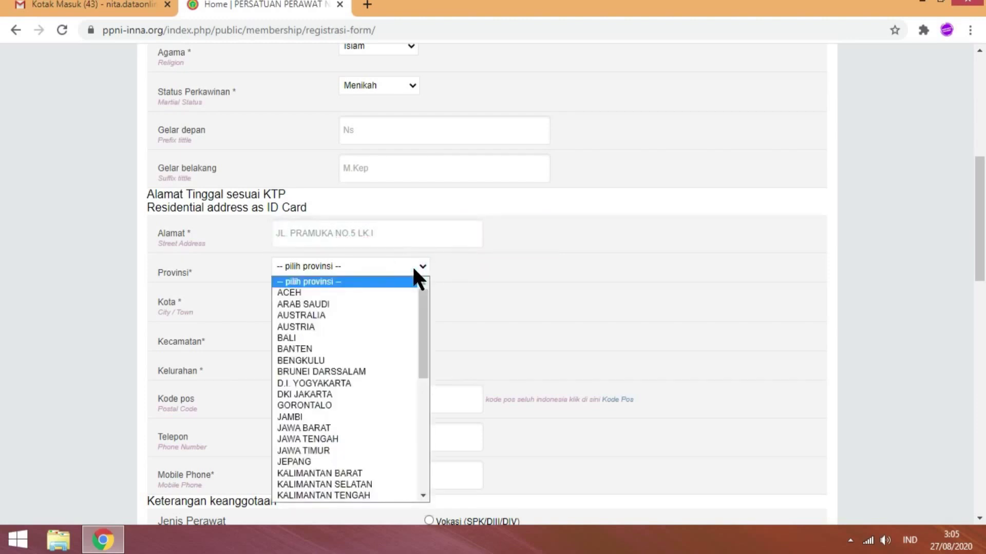
pyautogui.press('l')
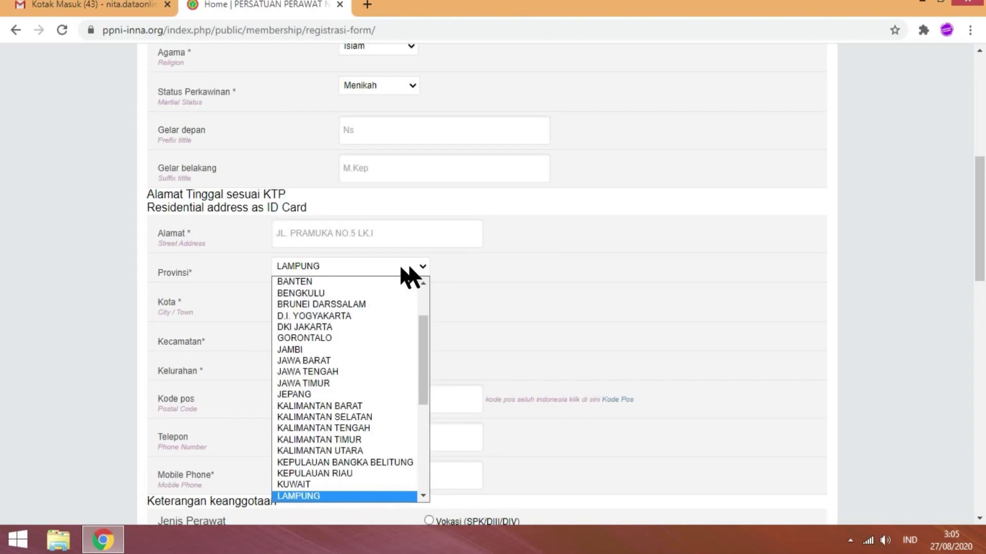
pyautogui.click(338, 496)
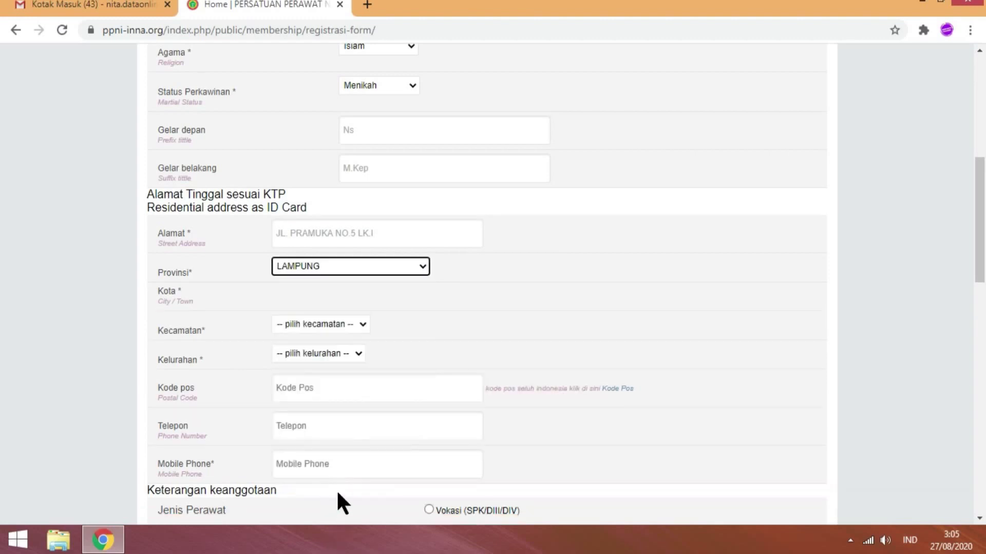
pyautogui.click(358, 303)
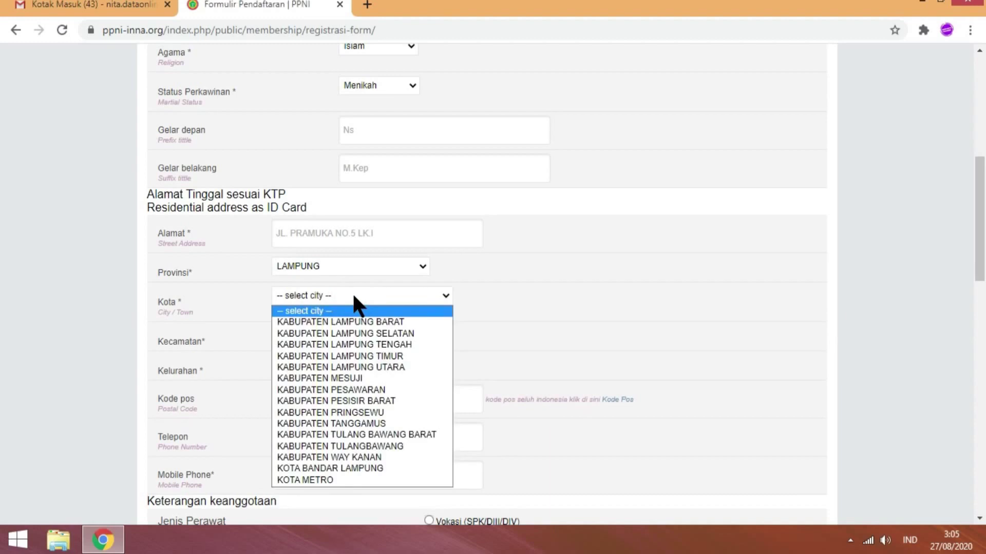
pyautogui.click(362, 470)
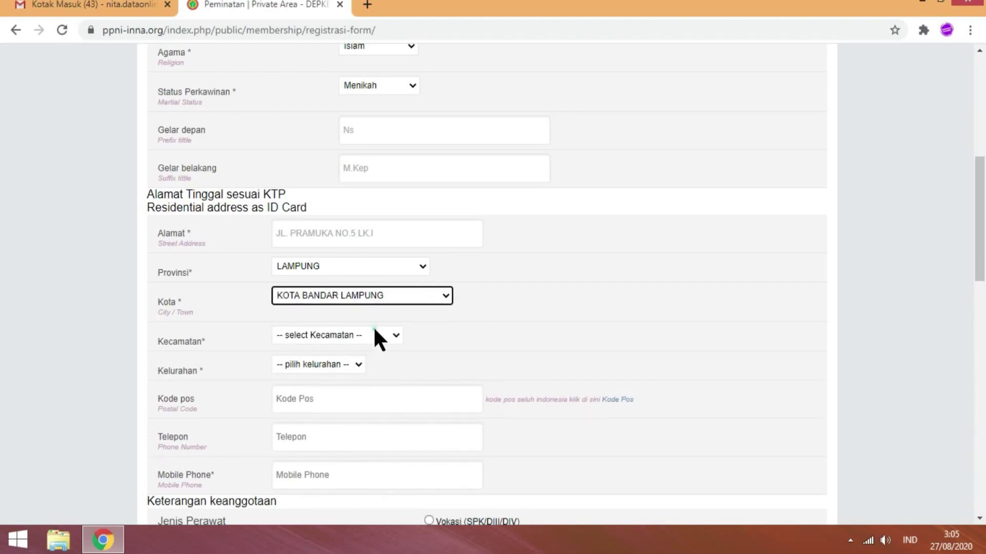
pyautogui.click(374, 337)
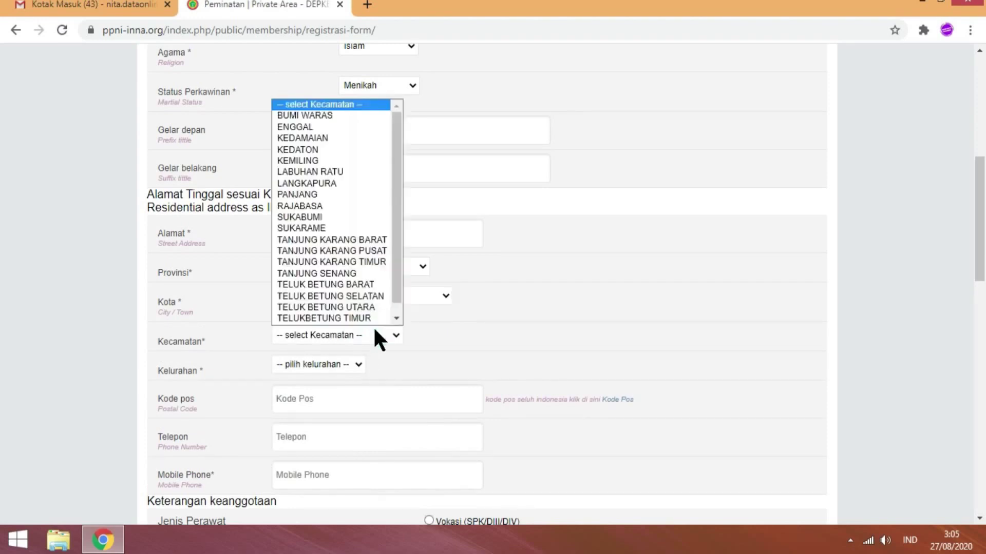
pyautogui.scroll(-1, 360, 313)
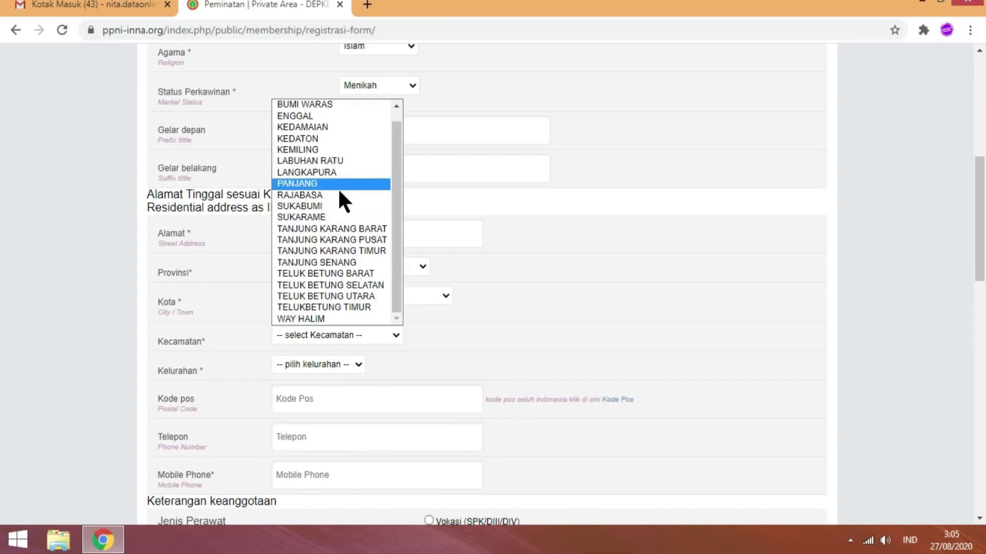
pyautogui.click(339, 195)
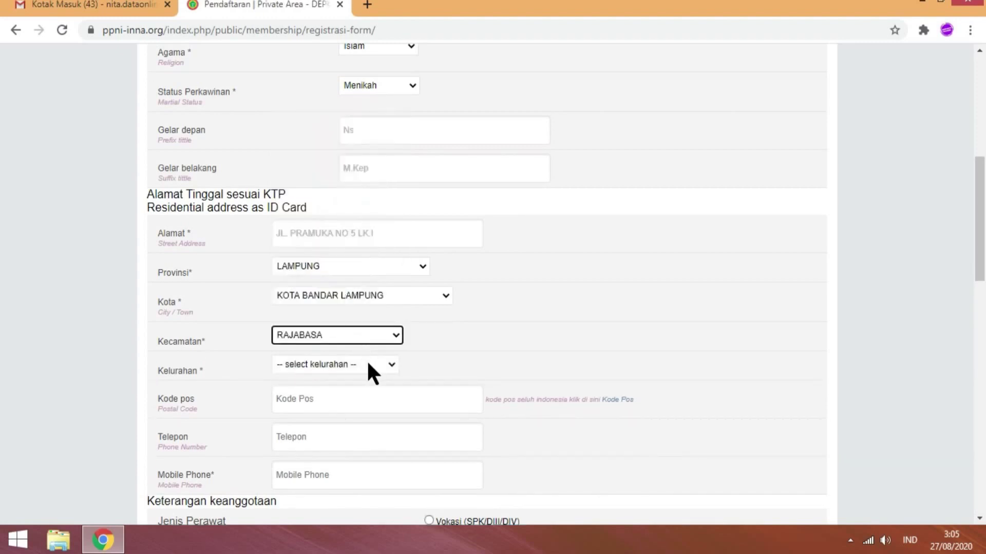
pyautogui.click(367, 363)
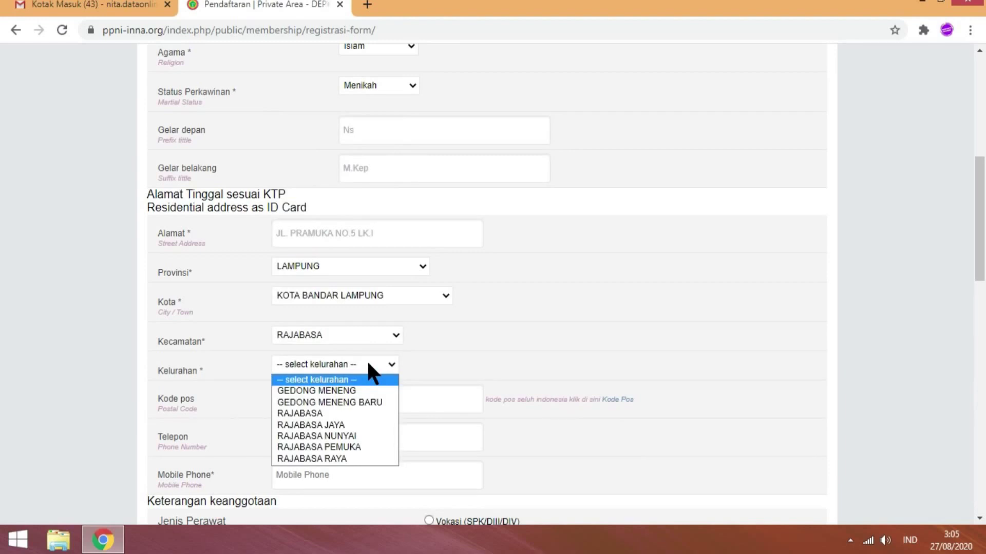
pyautogui.click(363, 434)
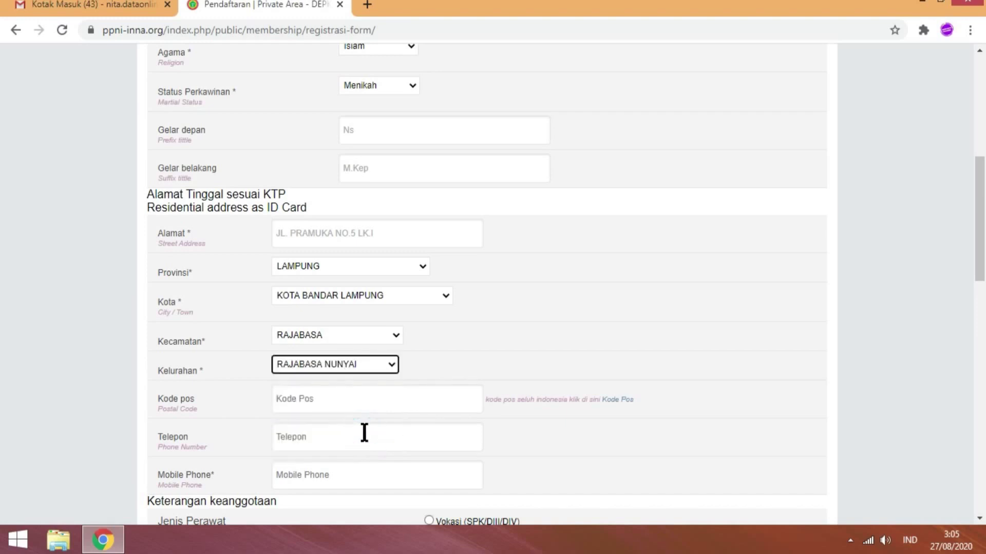
pyautogui.click(297, 400)
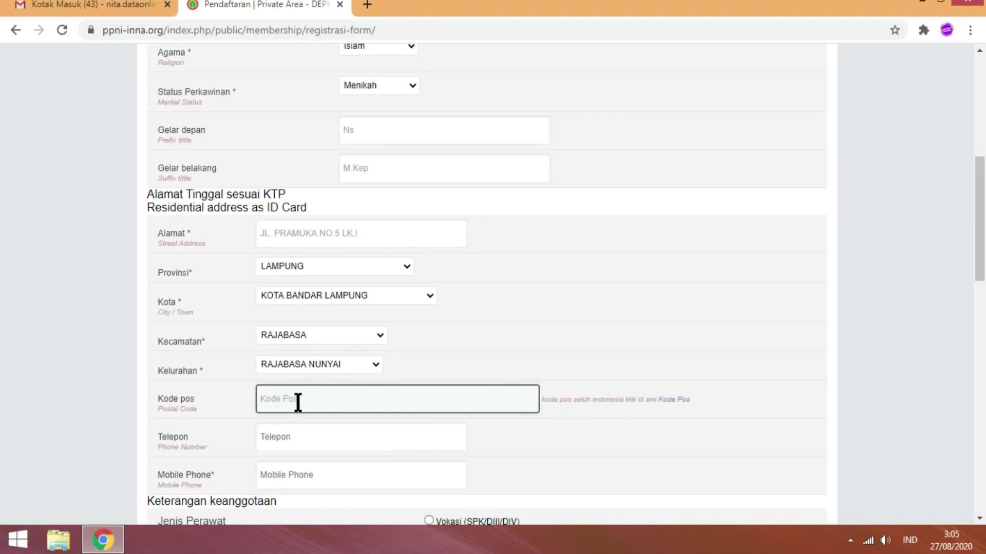
pyautogui.click(671, 406)
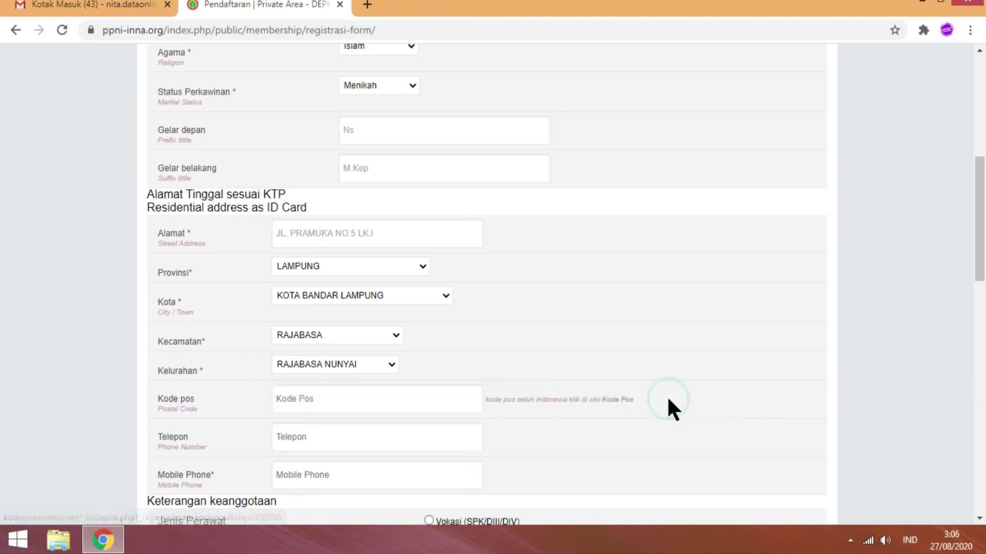
# - Search kodepos.nomor.net for 'rajabasa' to find the area's postal codes
pyautogui.click(626, 400)
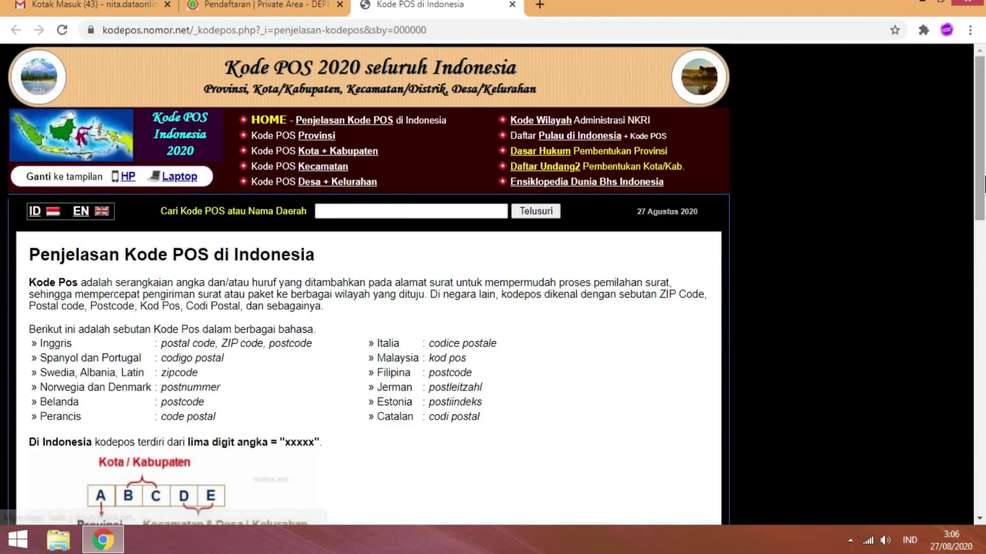
pyautogui.scroll(-2, 493, 285)
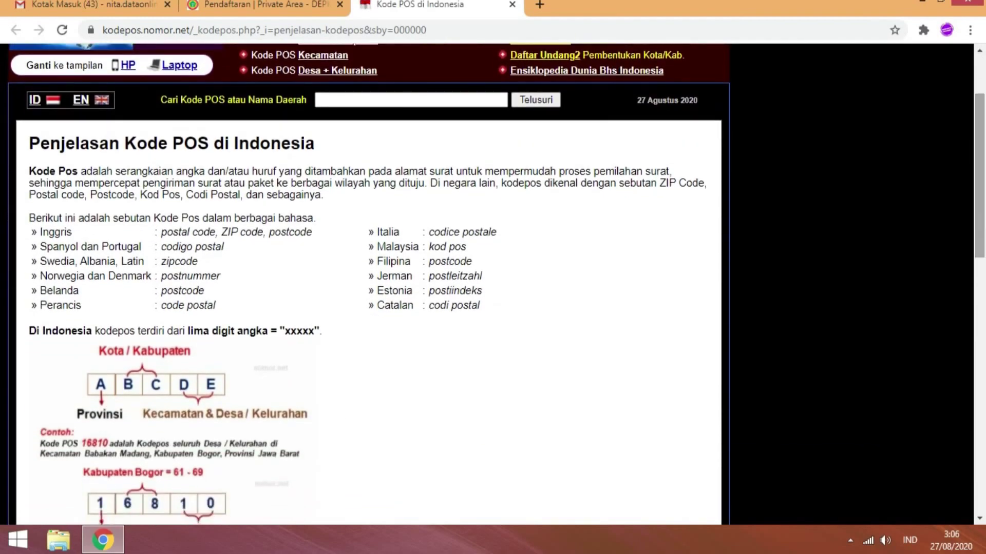
pyautogui.click(388, 100)
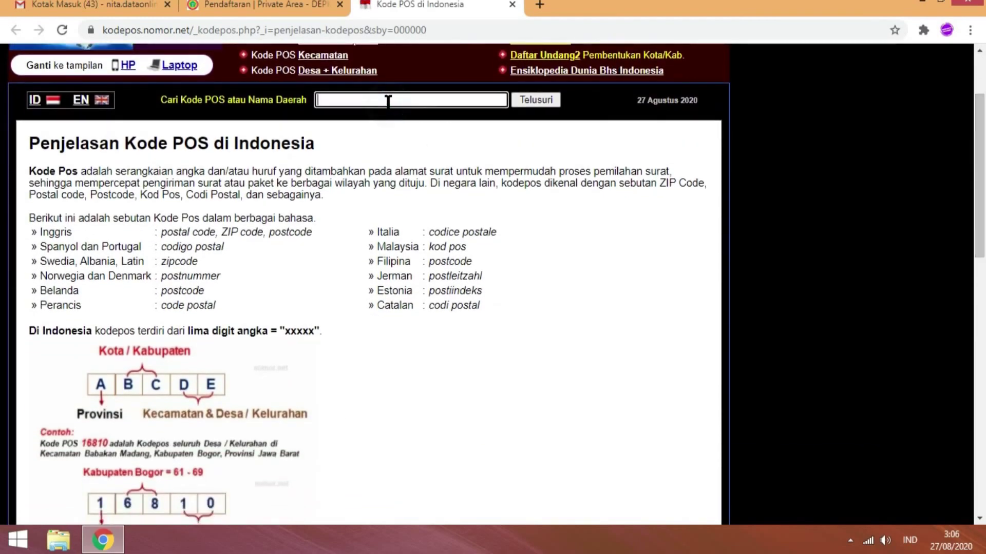
pyautogui.write('rajaba')
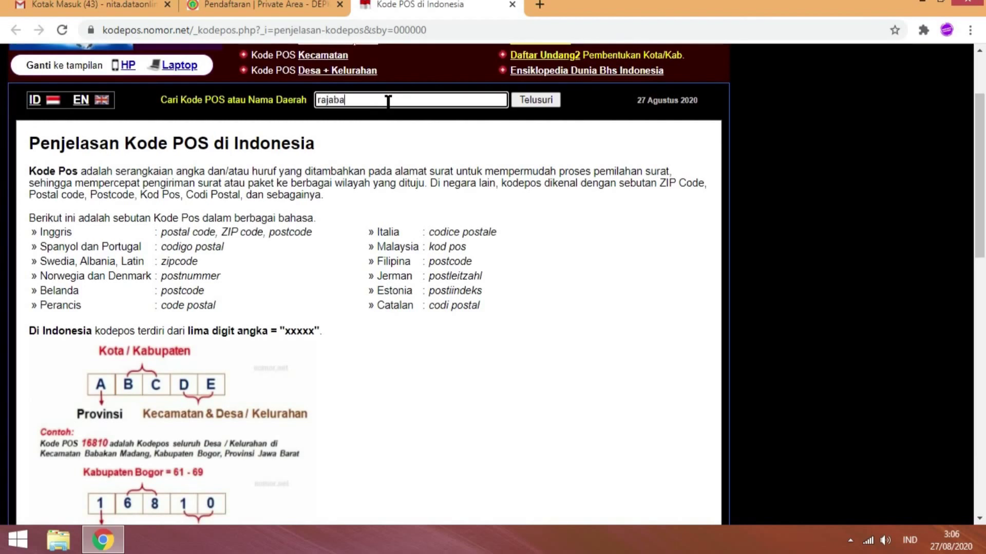
pyautogui.write('sa')
pyautogui.click(524, 95)
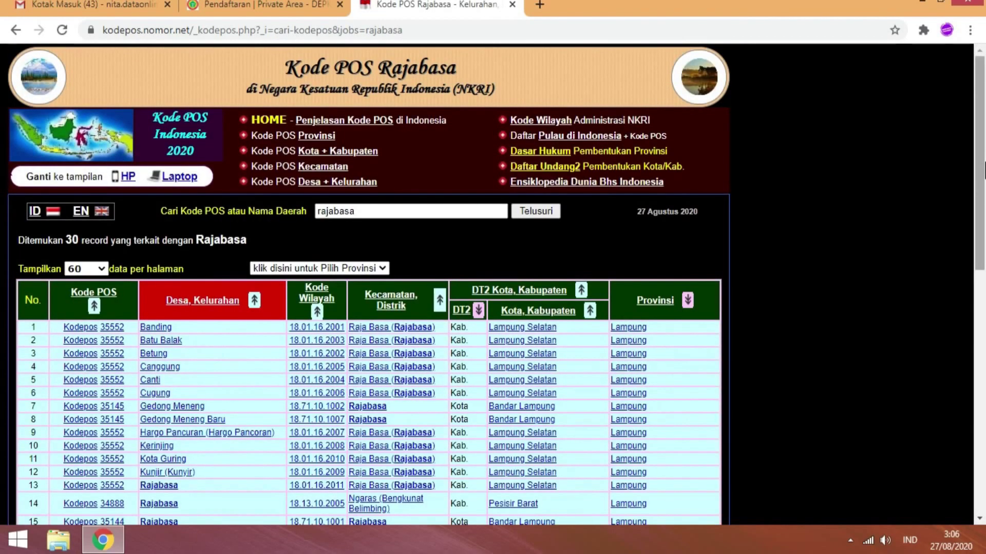
pyautogui.scroll(-2, 983, 195)
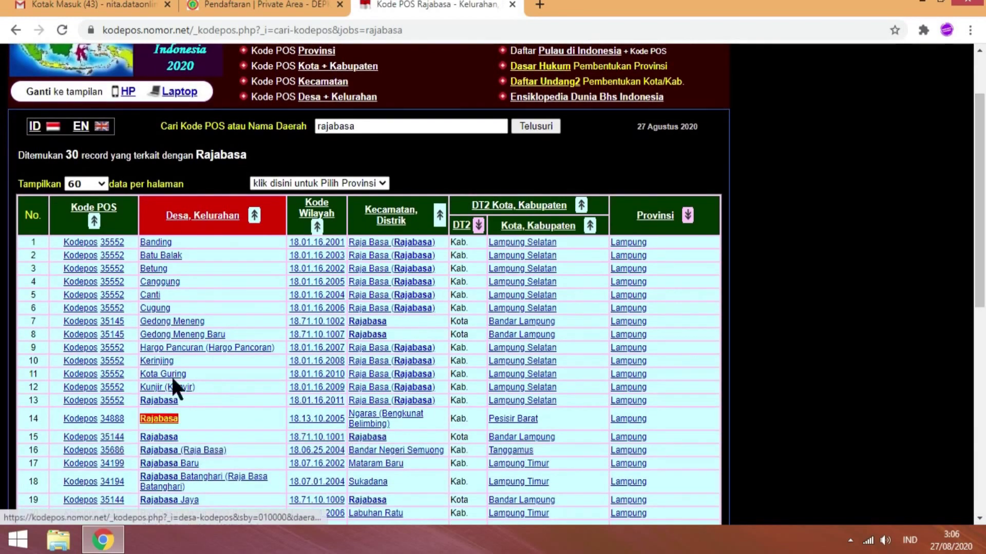
# - Back on the registration form, enter postal code 35144
pyautogui.click(270, 3)
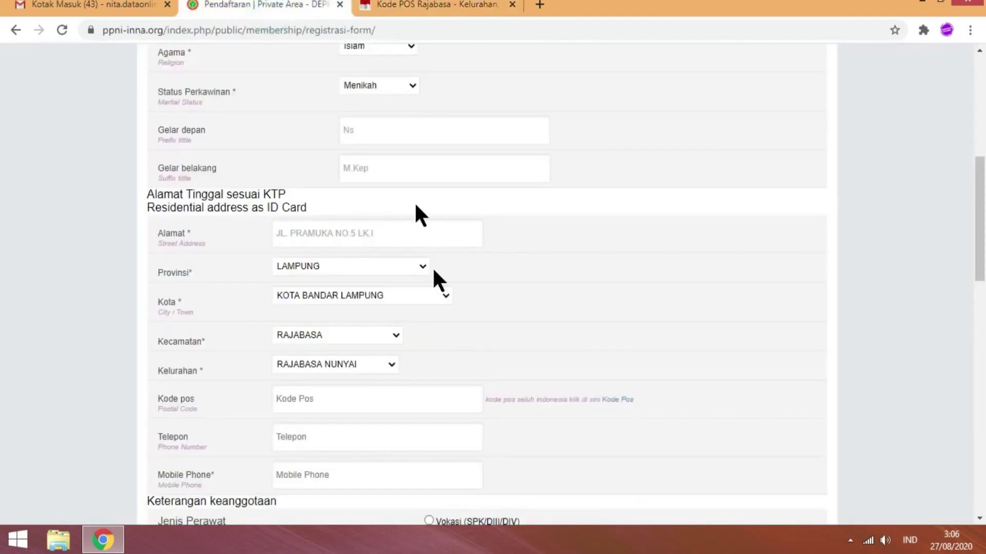
pyautogui.click(339, 398)
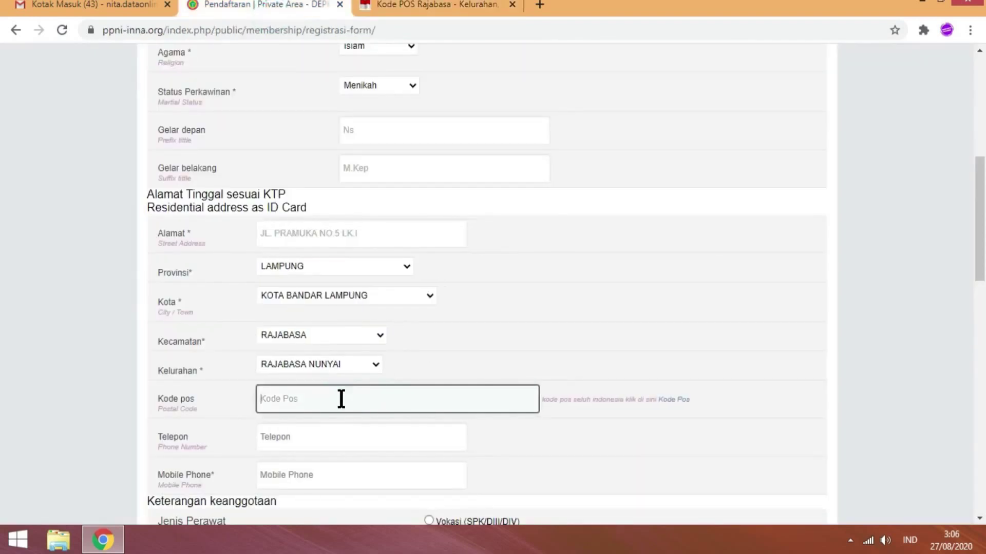
pyautogui.write('35144')
# - Enter the telephone number and reuse it as the mobile phone number
pyautogui.click(283, 440)
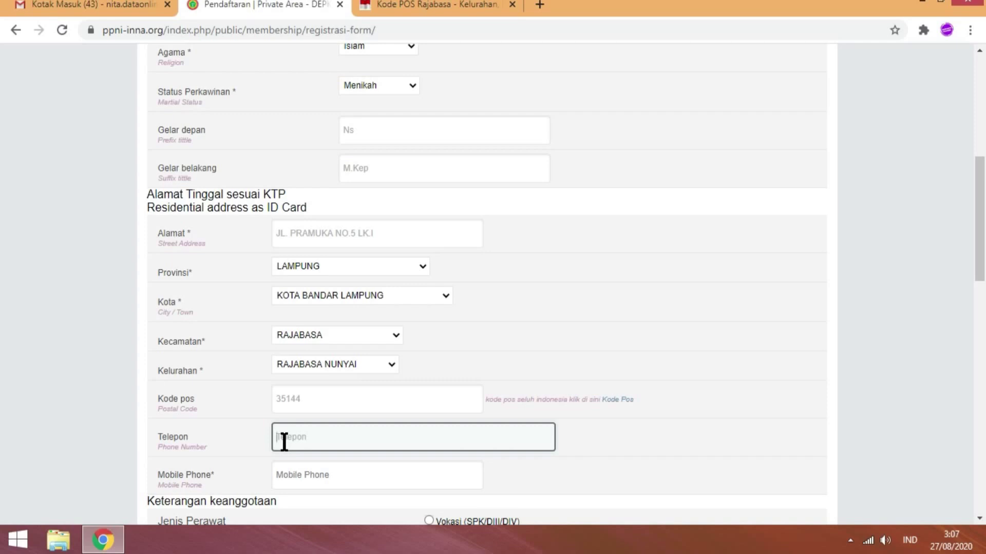
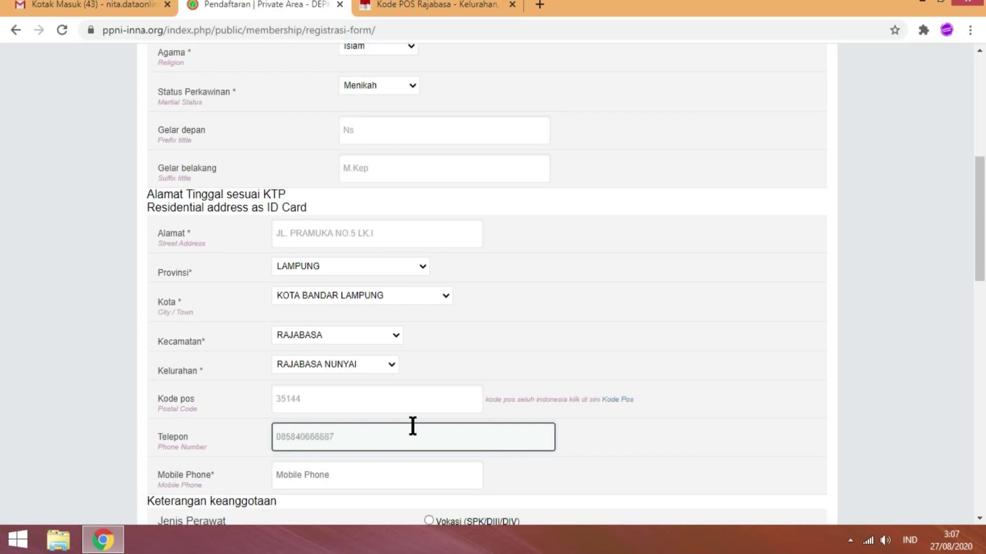
pyautogui.click(345, 475)
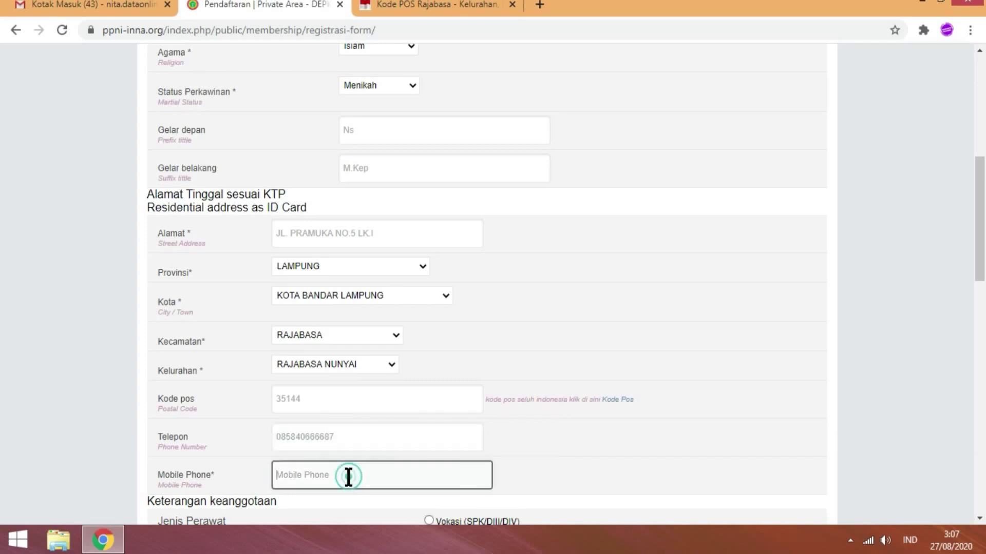
pyautogui.scroll(-4, 3, 277)
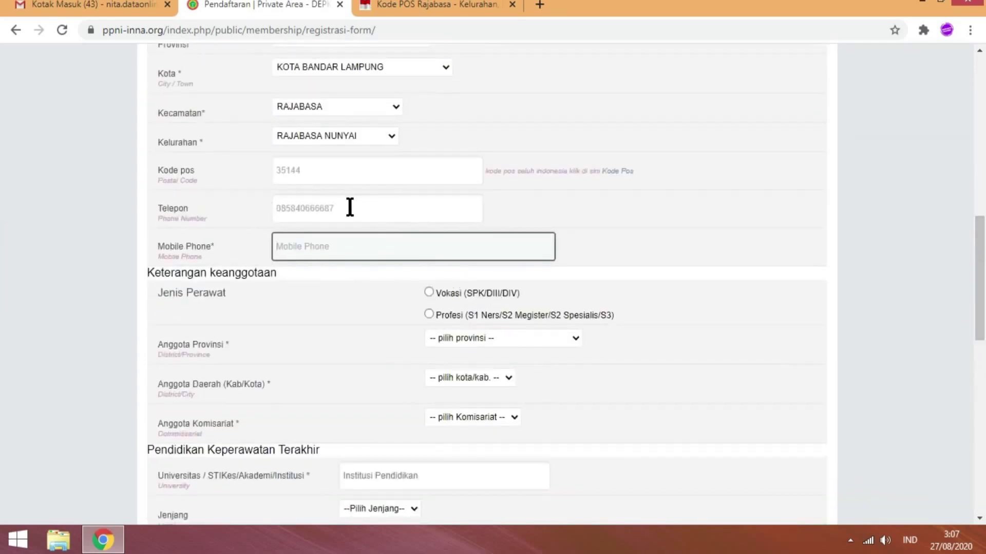
pyautogui.click(349, 207)
pyautogui.moveTo(311, 206); pyautogui.dragTo(250, 213)
pyautogui.hotkey('ctrl', 'c')
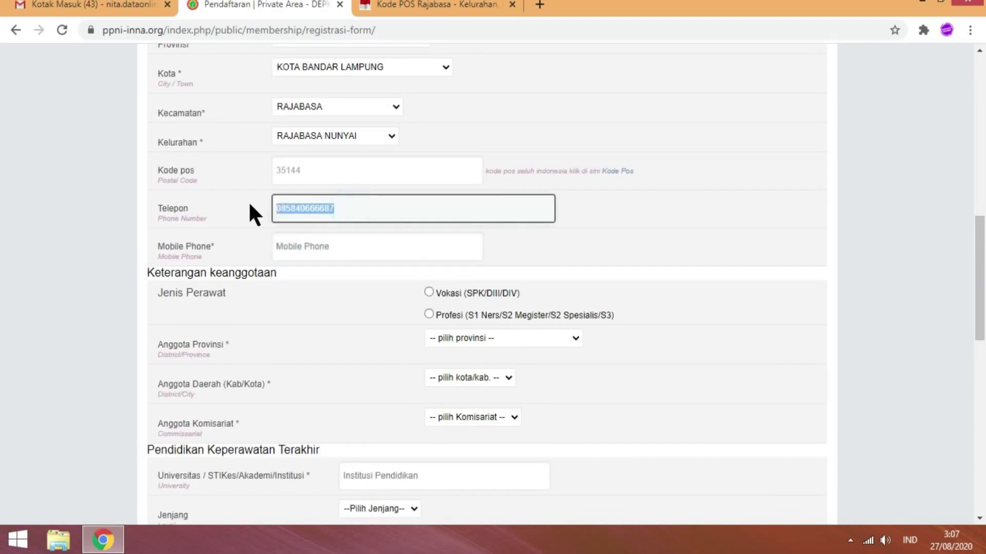
pyautogui.click(287, 244)
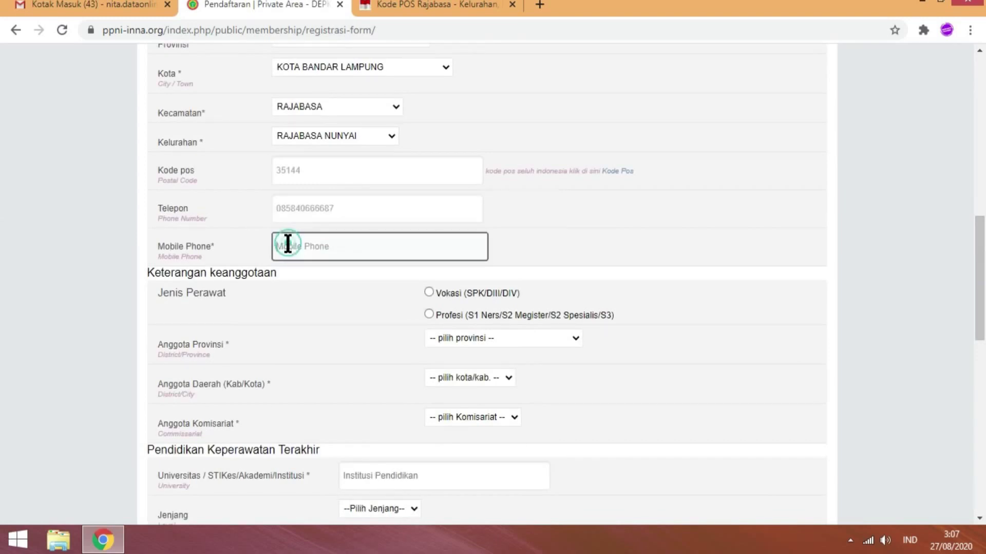
pyautogui.hotkey('ctrl', 'v')
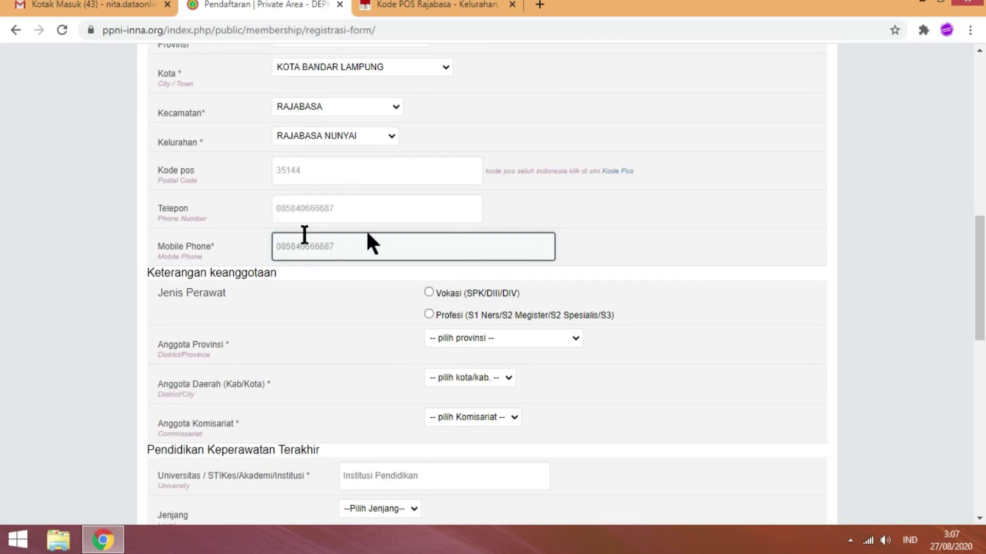
pyautogui.click(657, 243)
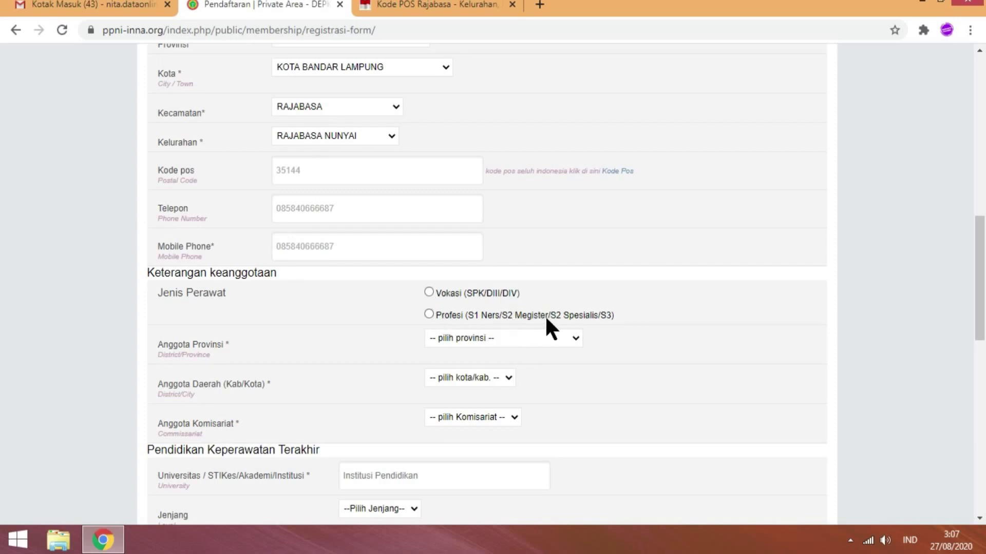
# - Set nurse type Profesi with member province LAMPUNG and city KOTA BANDAR LAMPUNG
pyautogui.click(429, 313)
pyautogui.click(545, 338)
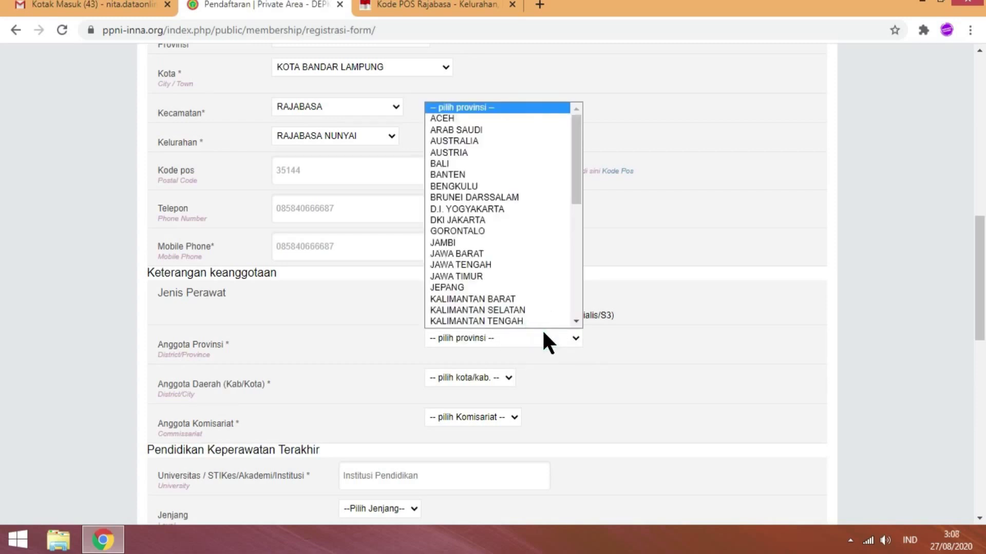
pyautogui.click(543, 332)
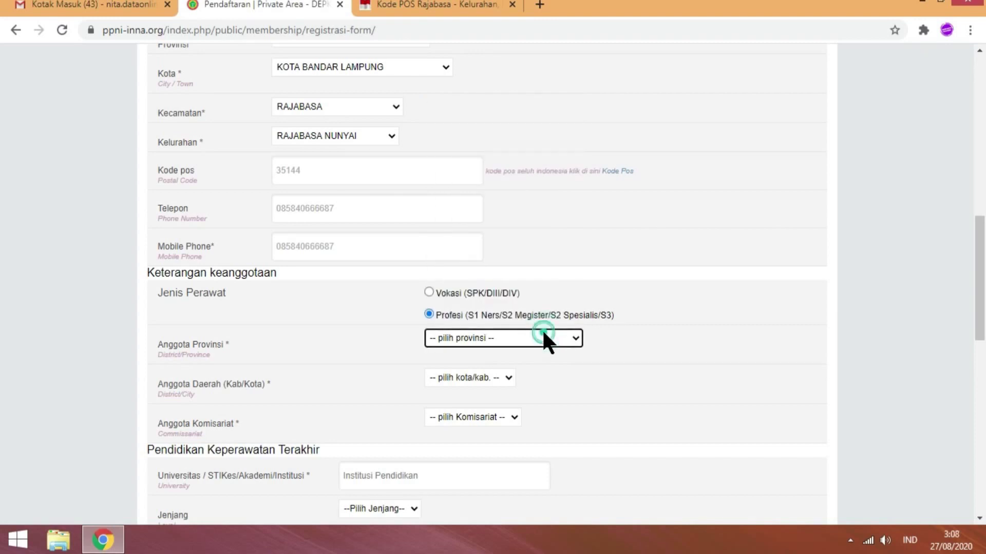
pyautogui.click(543, 332)
pyautogui.press('l')
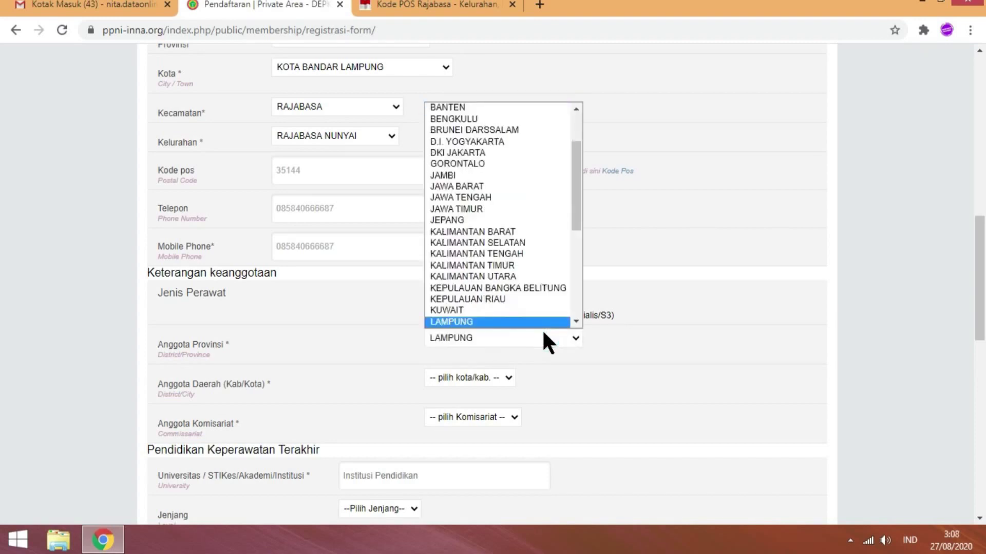
pyautogui.click(472, 322)
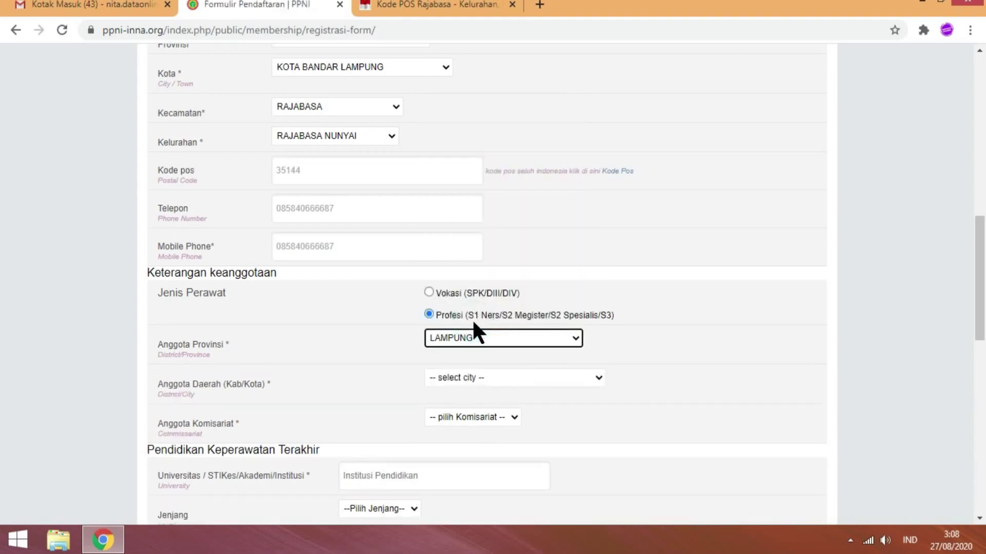
pyautogui.click(494, 380)
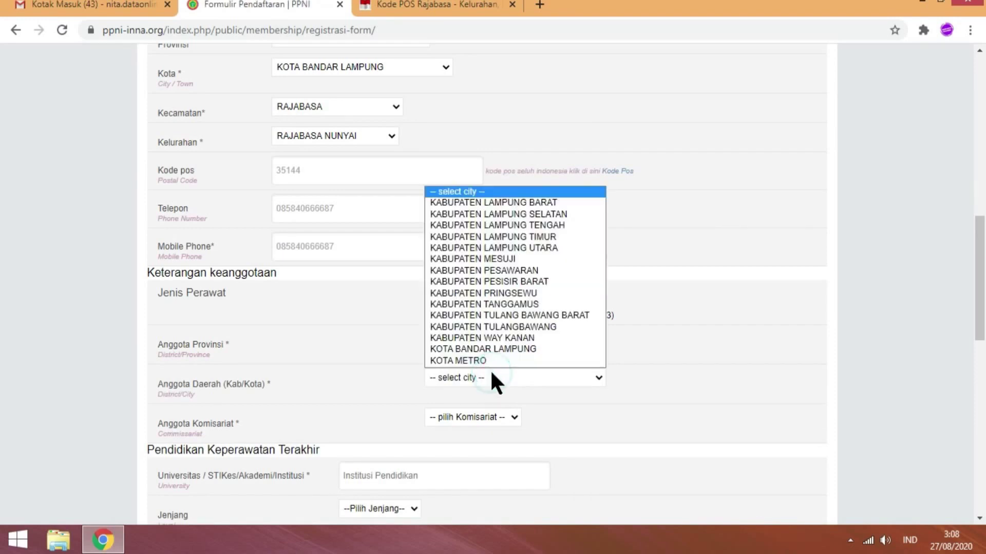
pyautogui.click(506, 349)
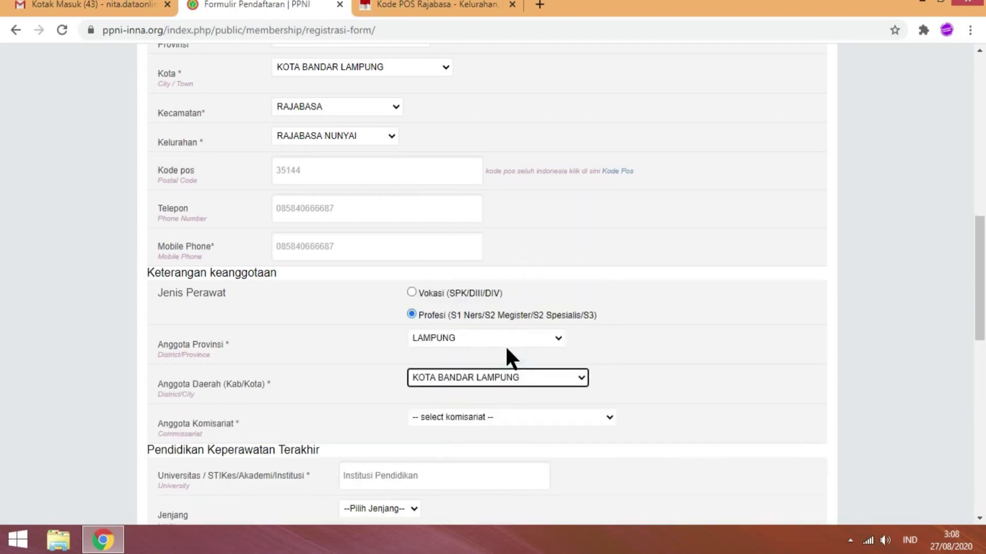
# - Choose DPK PPNI Pendidikan as the komisariat
pyautogui.click(516, 416)
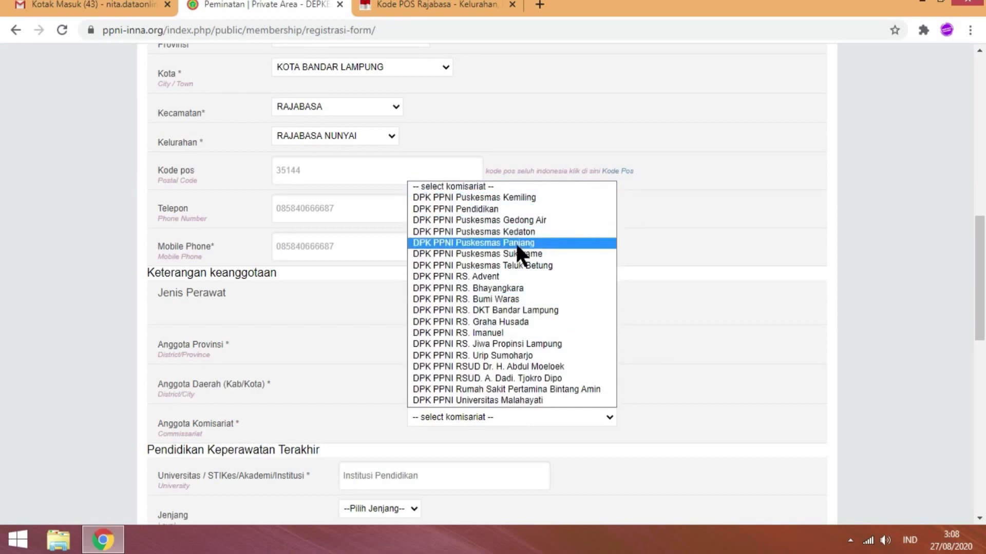
pyautogui.click(528, 276)
pyautogui.click(507, 413)
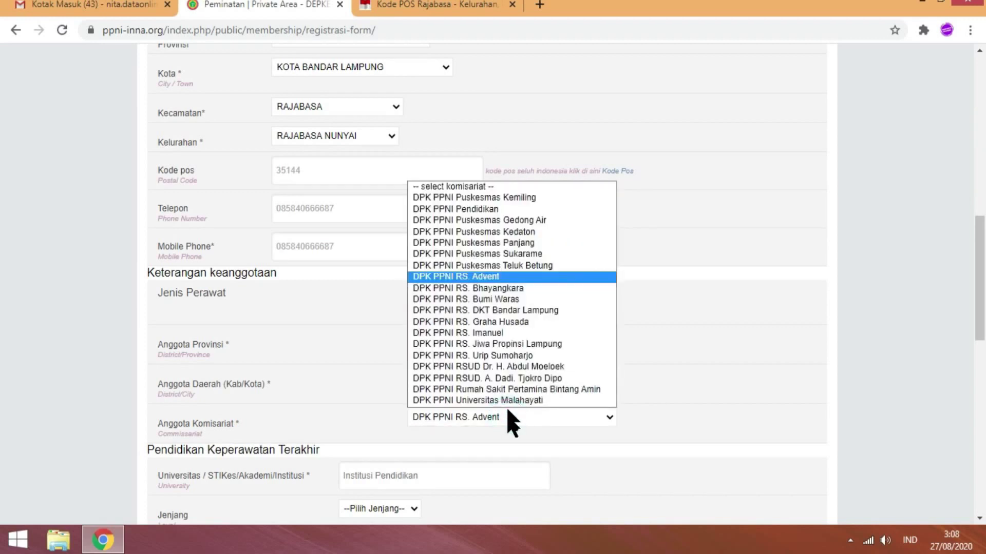
pyautogui.press('Up')
pyautogui.press('Up')
pyautogui.press('Up')
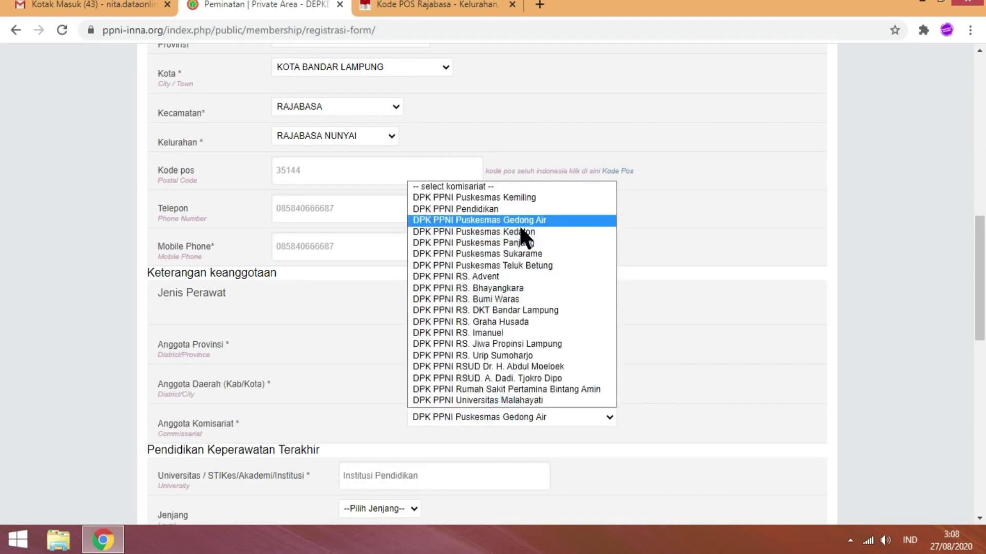
pyautogui.press('Down')
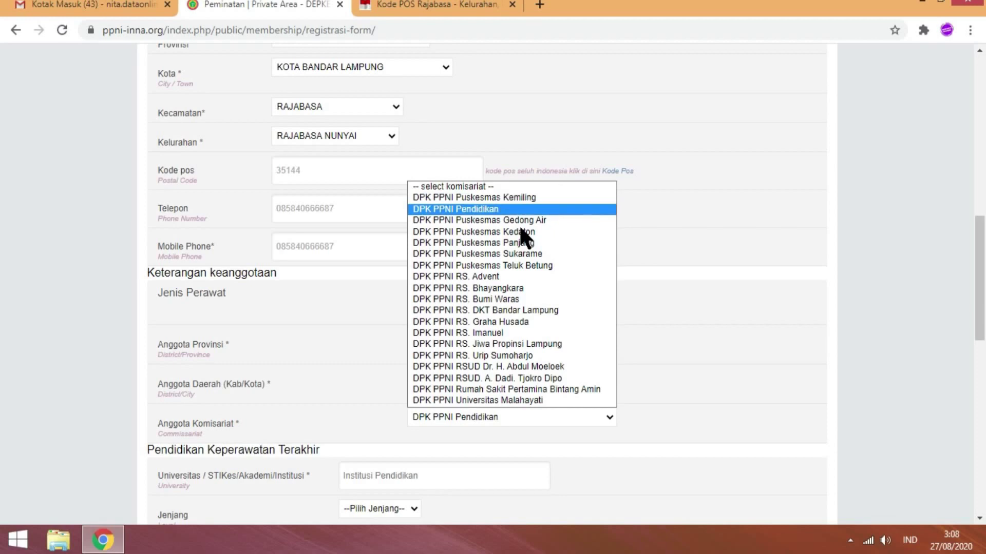
pyautogui.click(502, 209)
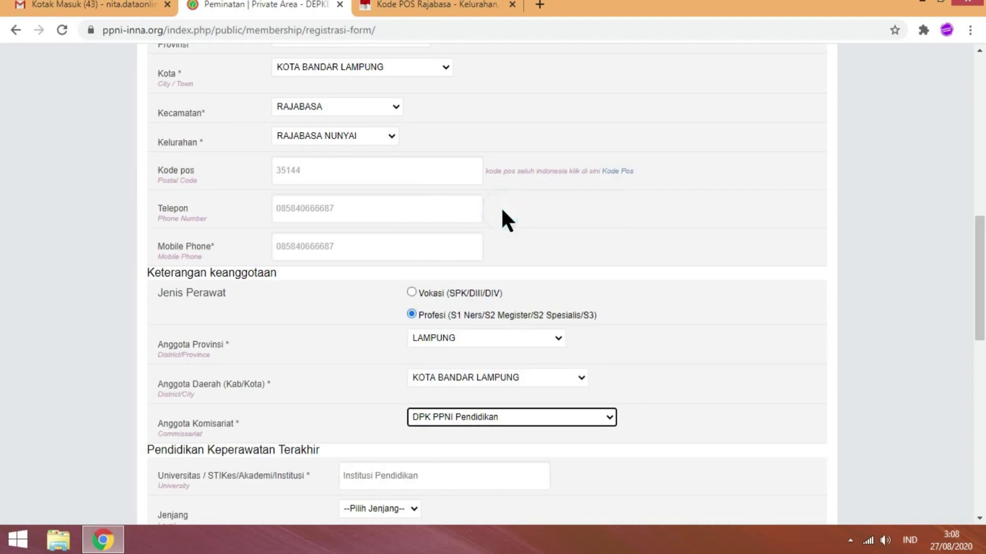
pyautogui.scroll(-3, 2, 308)
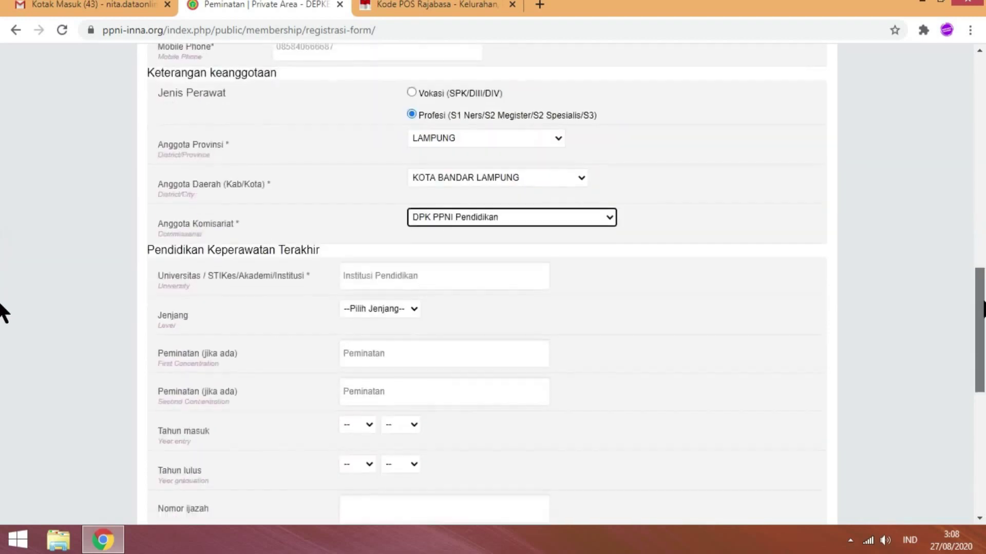
# - Enter UNIVERSITAS MUHAMMADIYAH JAKARTA as the university and choose the S2 Magister education level
pyautogui.scroll(-1, 764, 297)
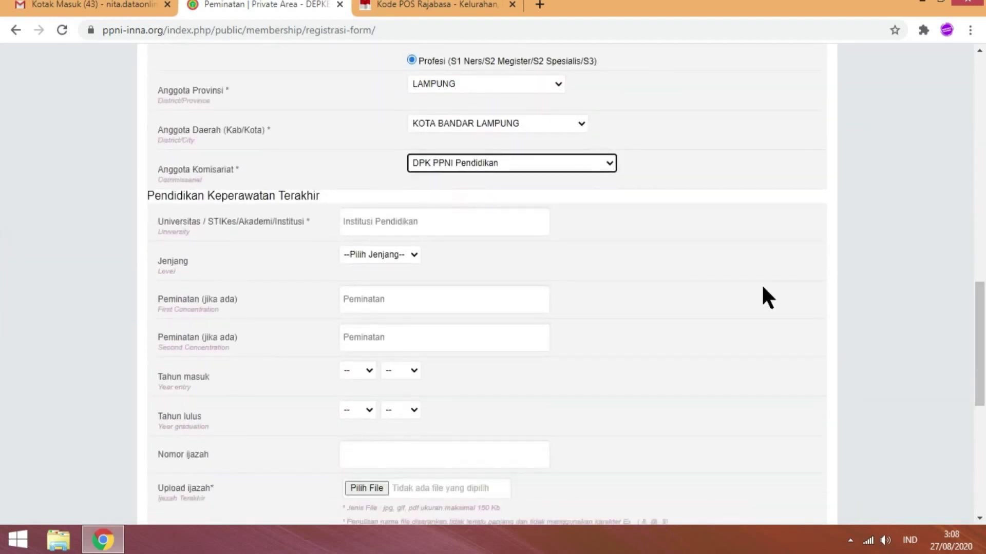
pyautogui.click(438, 220)
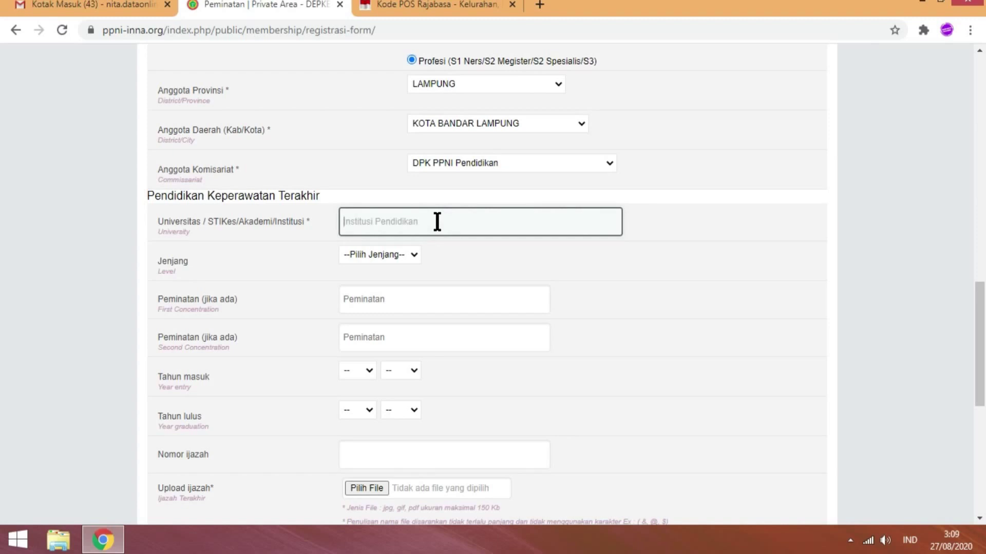
pyautogui.write('UNIVERS')
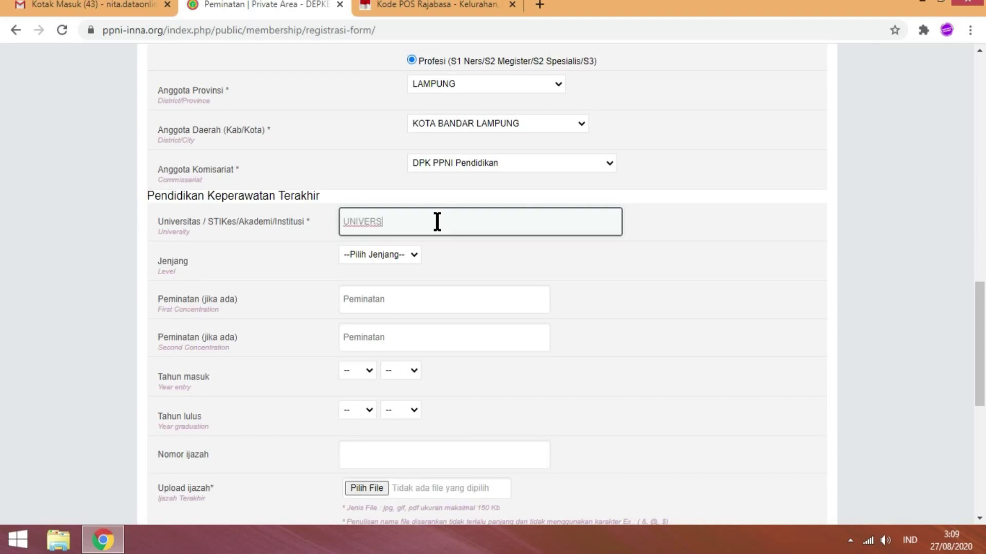
pyautogui.write('I')
pyautogui.write('TAS NMU')
pyautogui.press('BackSpace')
pyautogui.press('BackSpace')
pyautogui.press('BackSpace')
pyautogui.write('MUHa')
pyautogui.press('BackSpace')
pyautogui.write('AMMADIYA')
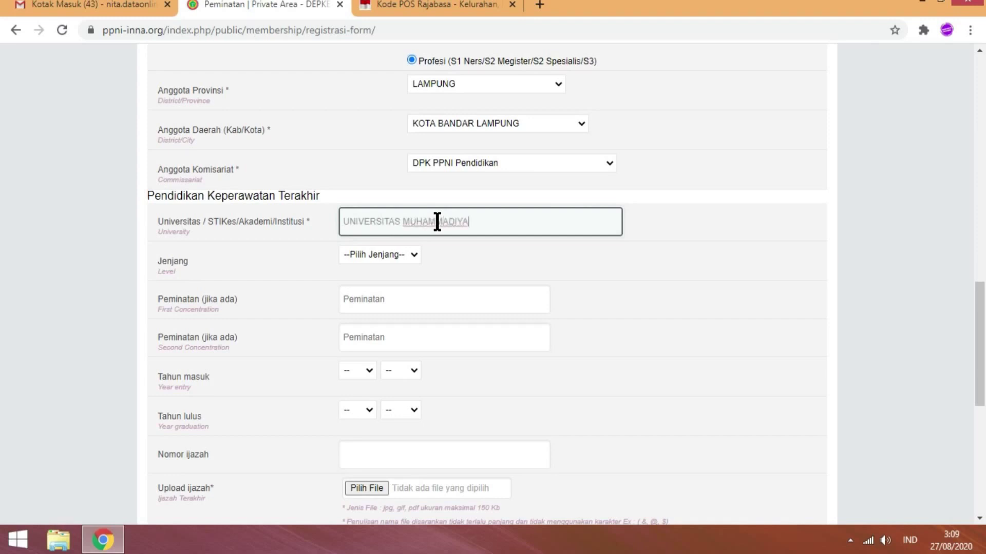
pyautogui.write('H JAKARTA')
pyautogui.click(407, 255)
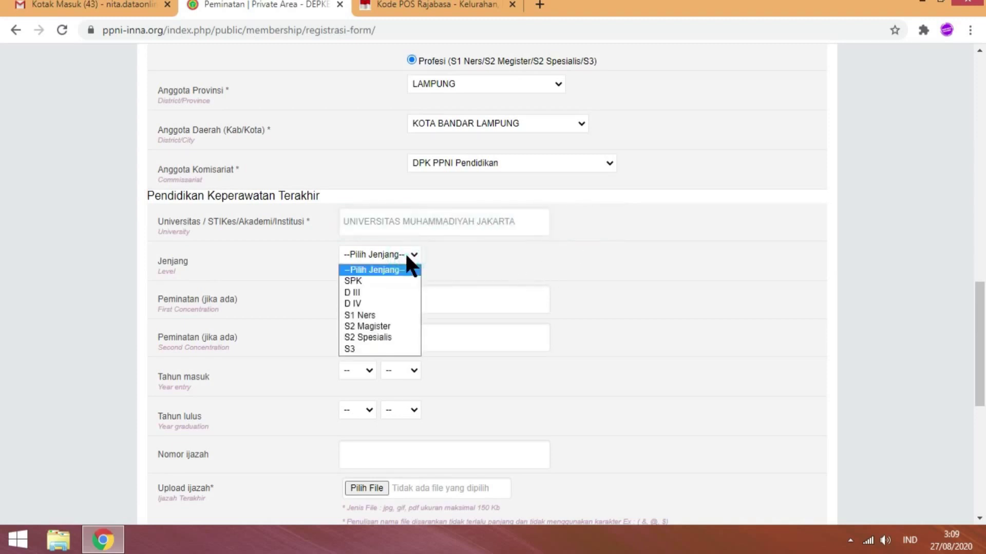
pyautogui.click(405, 252)
pyautogui.click(406, 252)
pyautogui.click(387, 326)
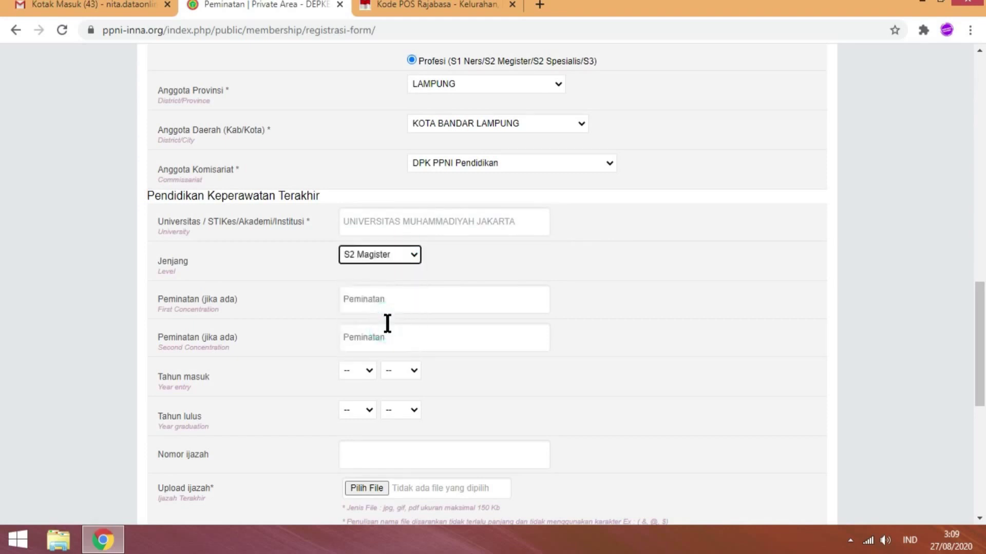
# - Set both concentration fields to KEPERAWATAN MEDIKAL BEDAH
pyautogui.click(386, 303)
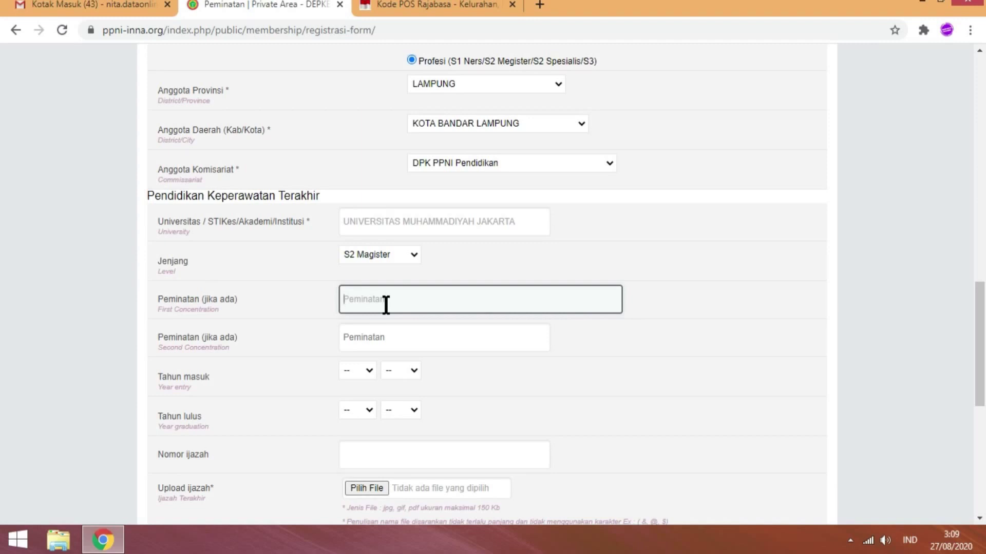
pyautogui.write('KEPERAWATA')
pyautogui.write('M')
pyautogui.press('BackSpace')
pyautogui.press('BackSpace')
pyautogui.press('BackSpace')
pyautogui.press('BackSpace')
pyautogui.write('TAN MEDIKaL BEDAH')
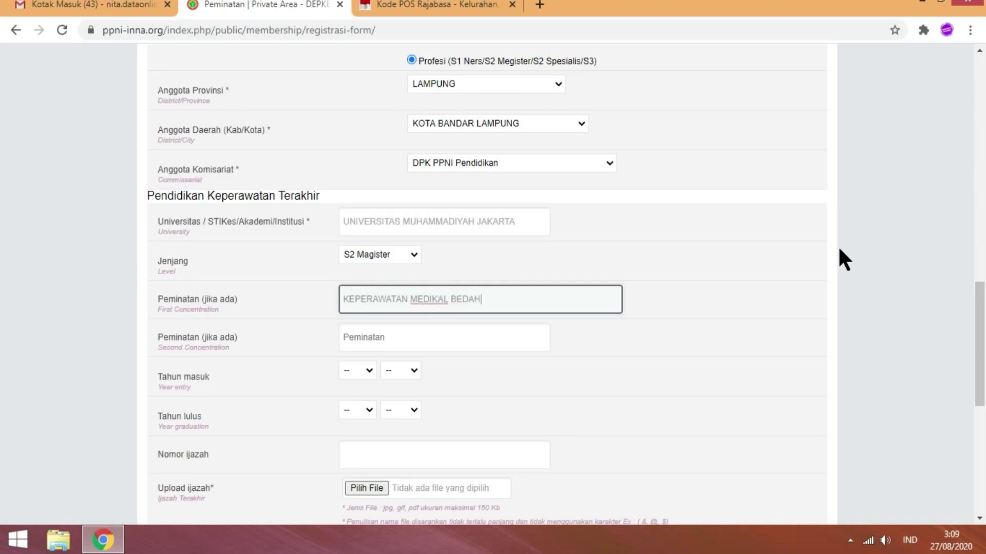
pyautogui.click(483, 335)
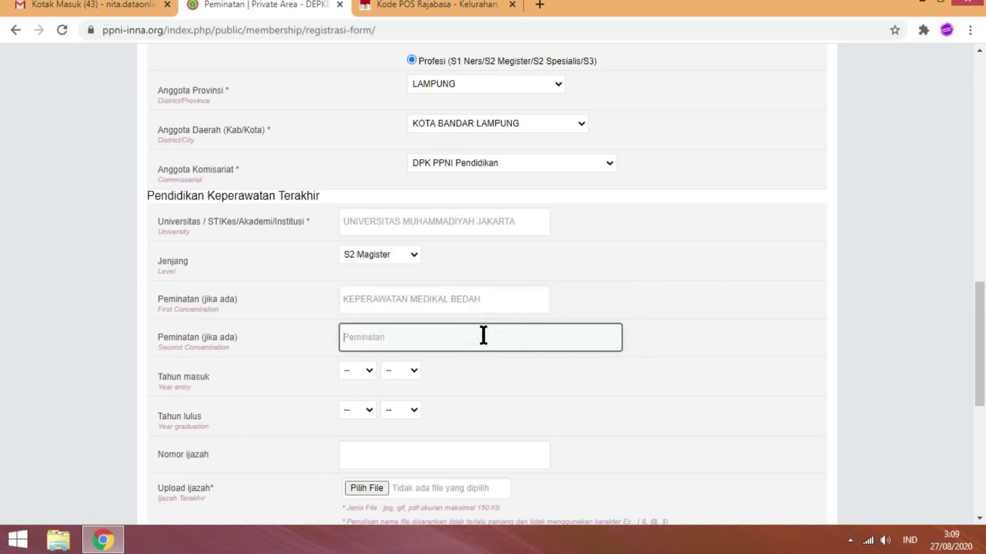
pyautogui.write('KEP')
pyautogui.press('BackSpace')
pyautogui.press('BackSpace')
pyautogui.press('BackSpace')
pyautogui.click(487, 299)
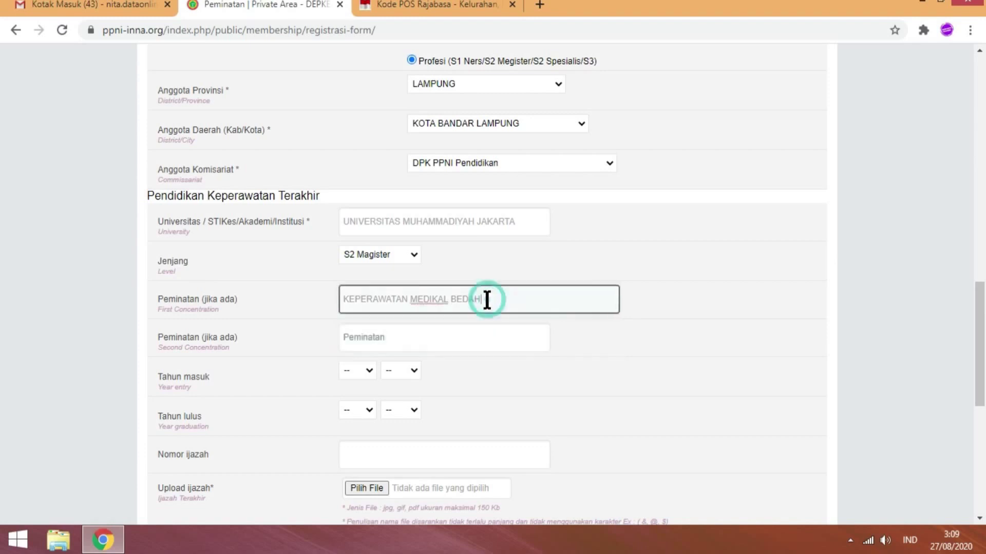
pyautogui.hotkey('ctrl', 'a')
pyautogui.hotkey('ctrl', 'c')
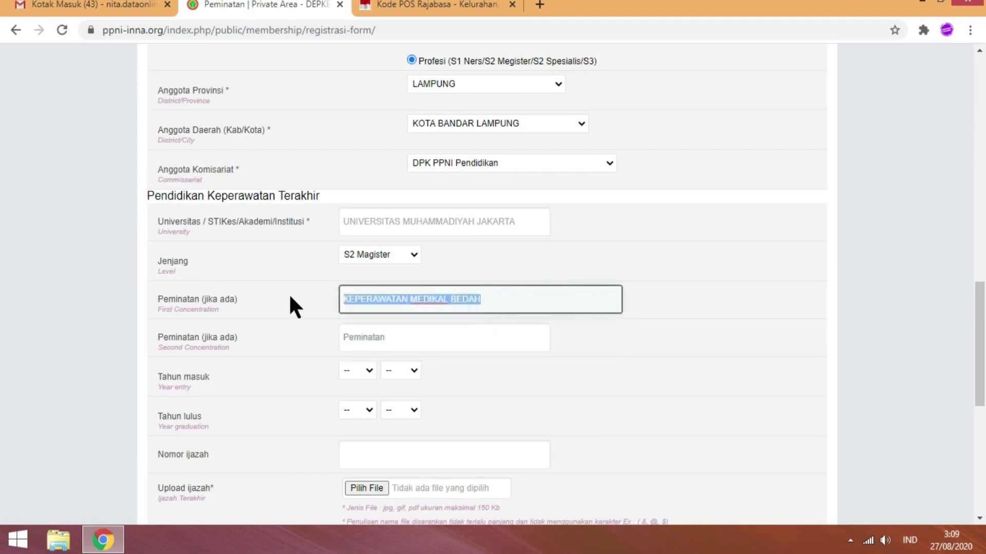
pyautogui.click(376, 333)
pyautogui.hotkey('ctrl', 'v')
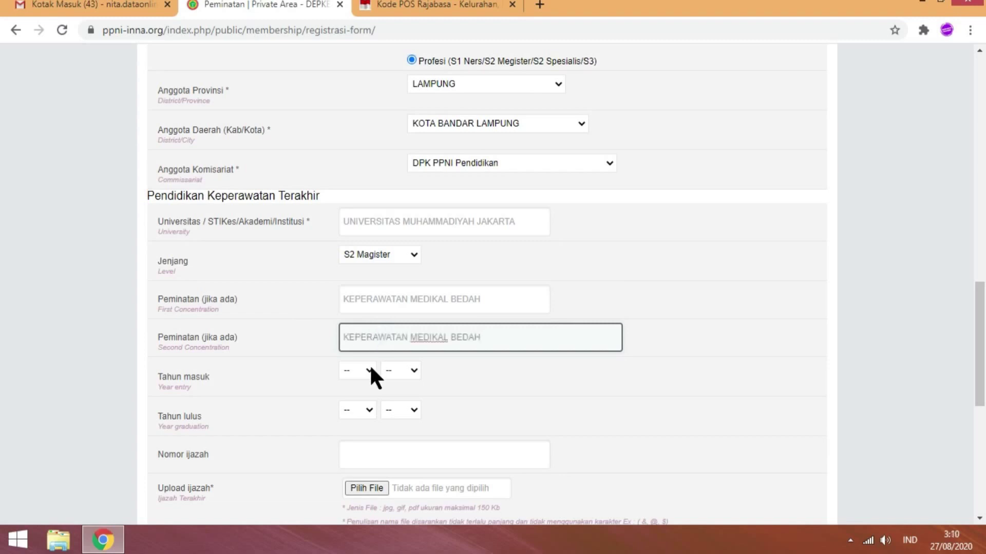
# - Set Tahun masuk to Sep 2017 and Tahun lulus to Aug 2019
pyautogui.click(363, 366)
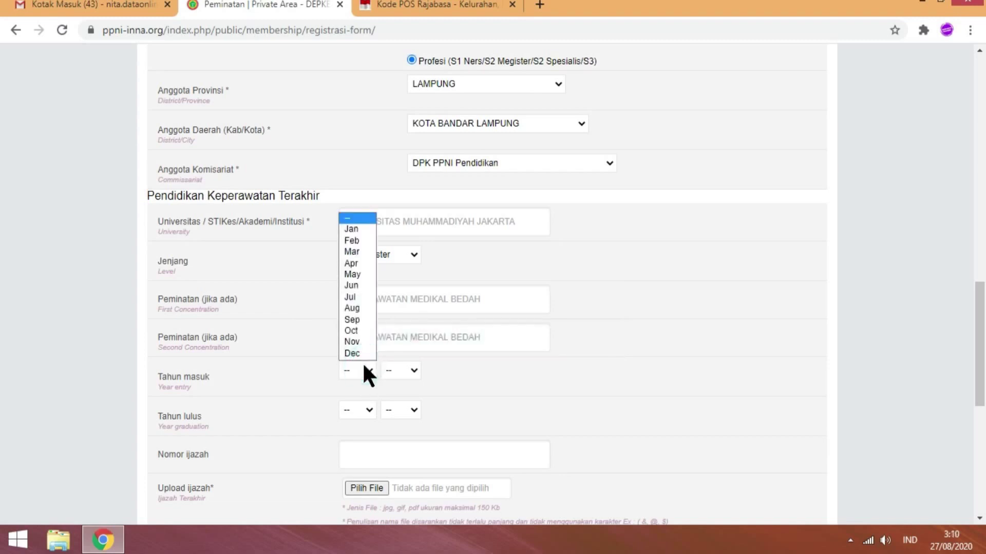
pyautogui.click(358, 321)
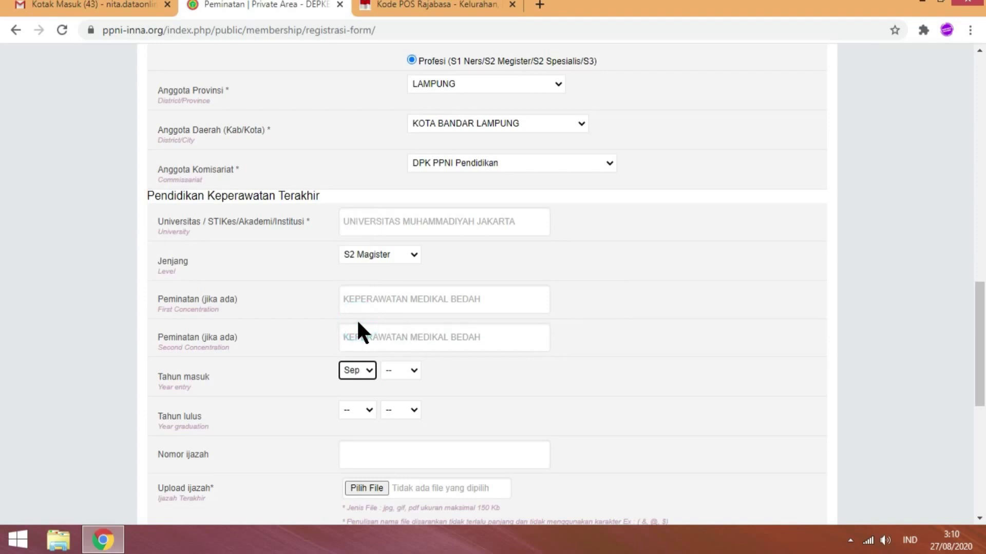
pyautogui.click(411, 371)
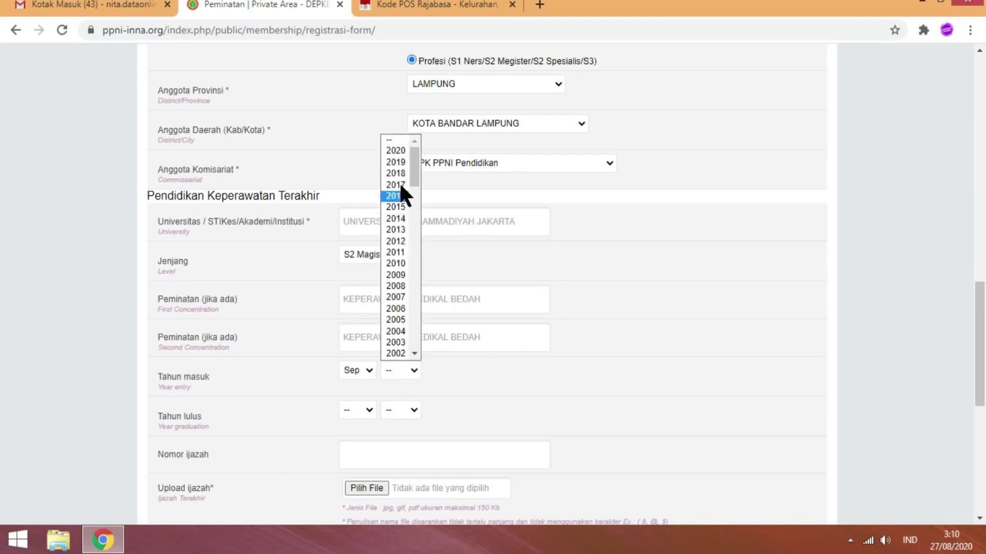
pyautogui.click(400, 185)
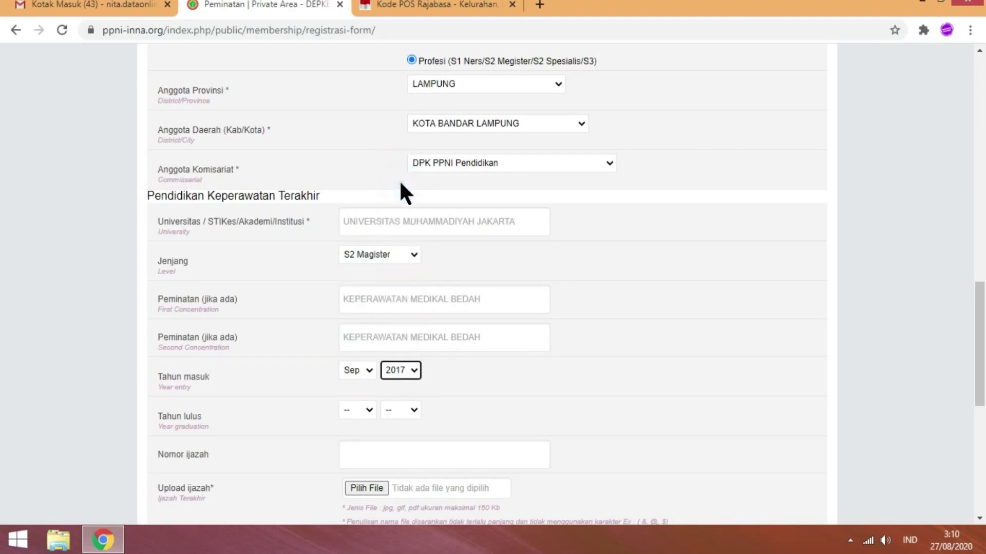
pyautogui.click(357, 411)
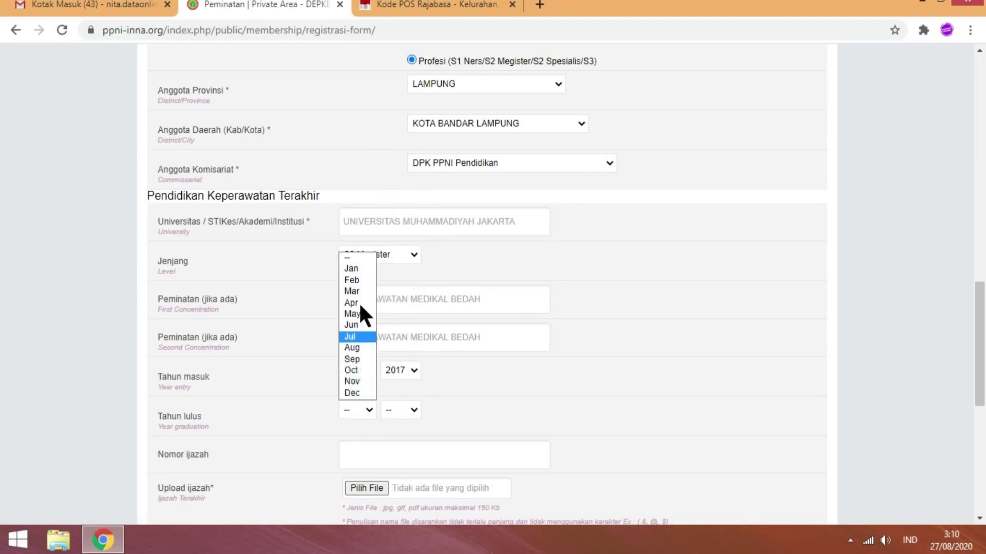
pyautogui.click(361, 349)
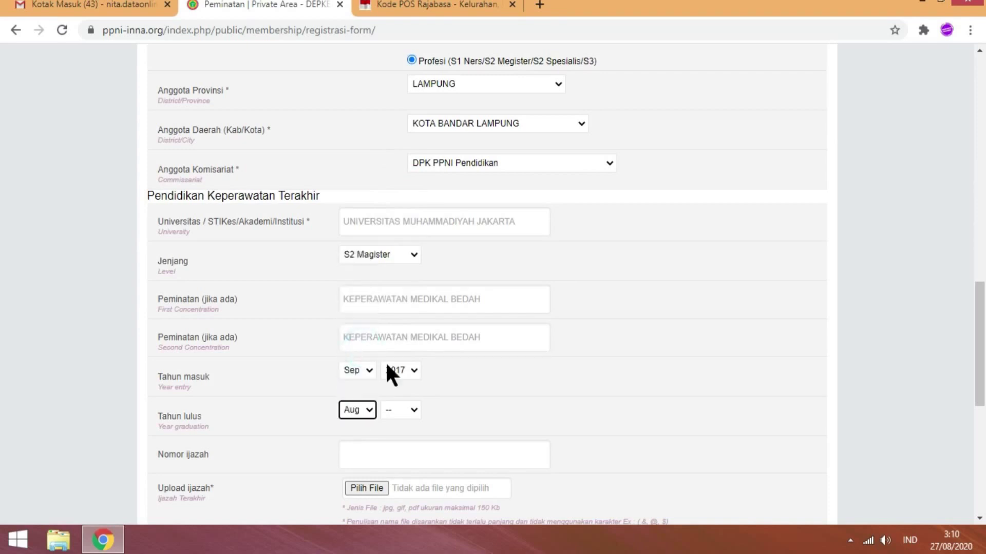
pyautogui.click(414, 409)
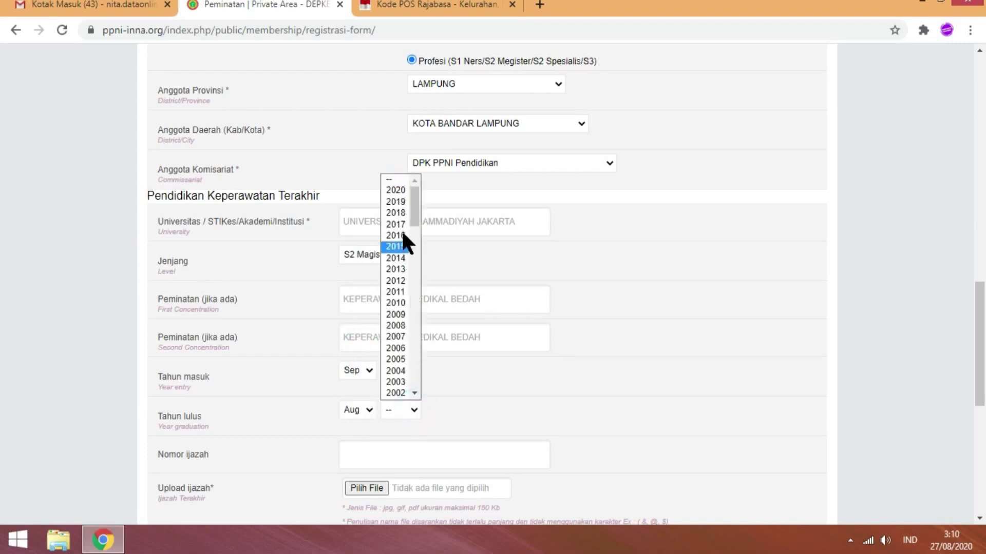
pyautogui.click(401, 203)
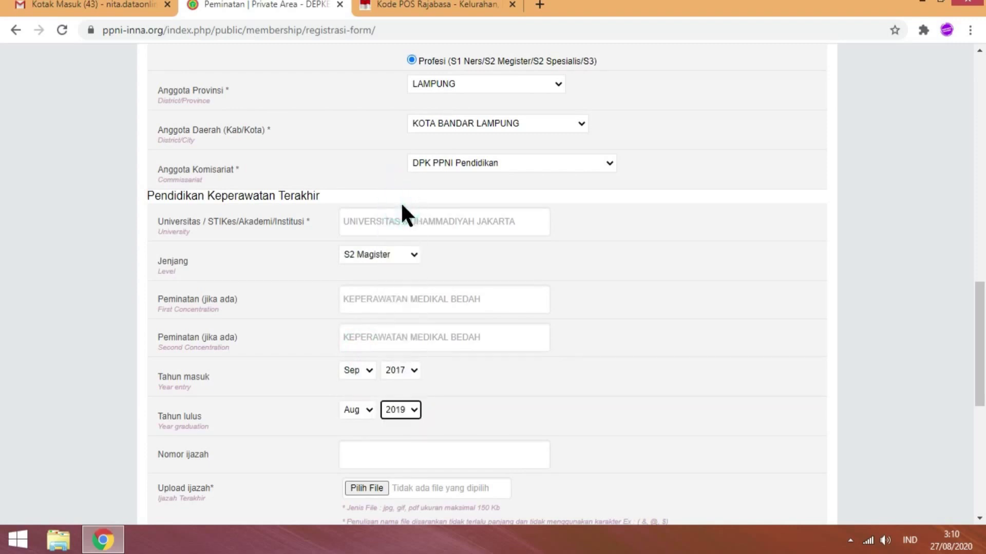
pyautogui.click(401, 455)
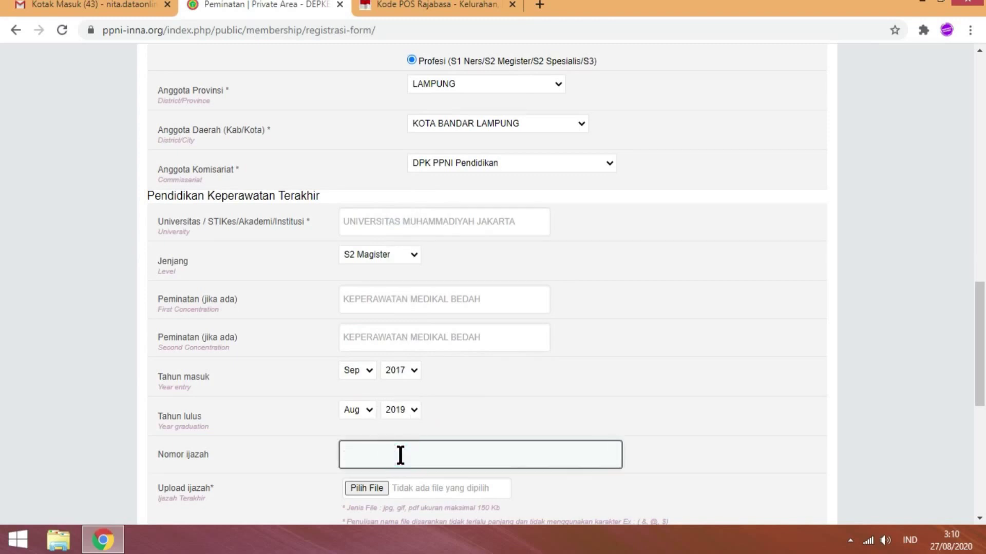
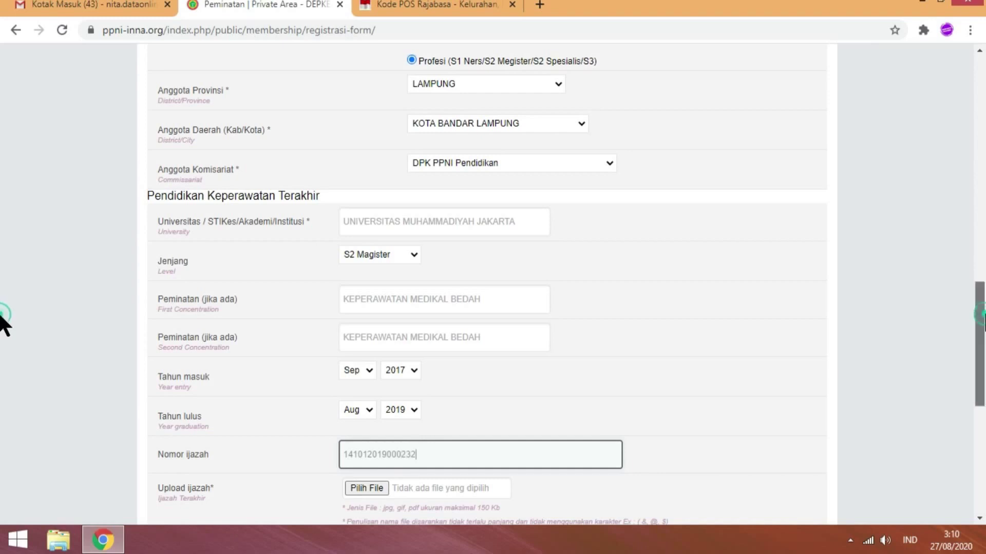
# - Enter the diploma number in the Nomor ijazah field
pyautogui.scroll(-1, 3, 344)
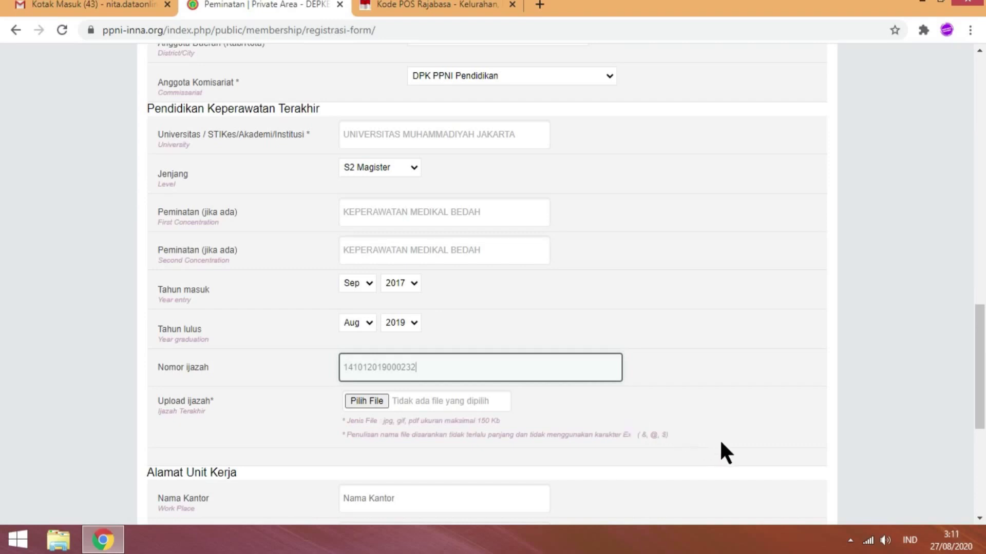
# - Attach the Ijazah diploma PDF from Documents to the diploma upload field
pyautogui.click(361, 400)
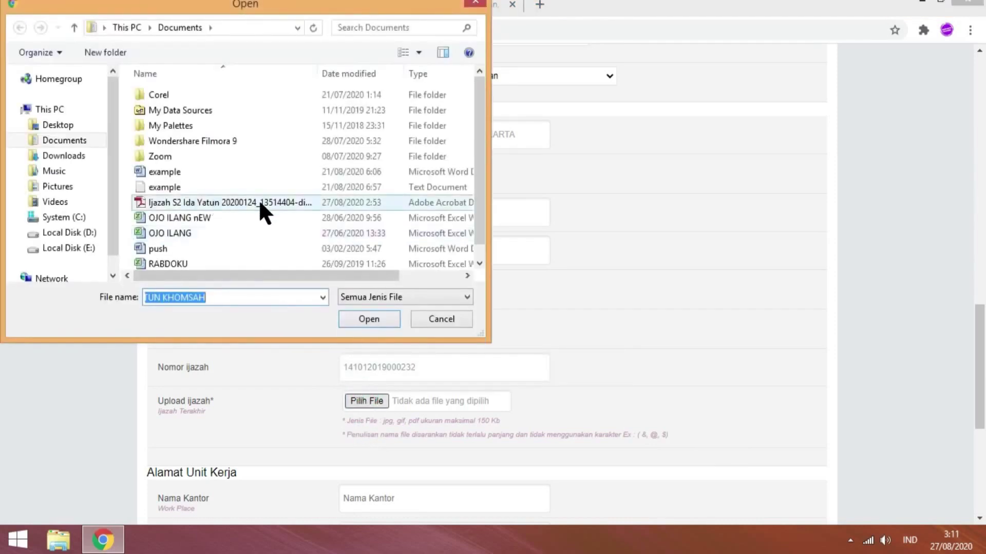
pyautogui.click(259, 202)
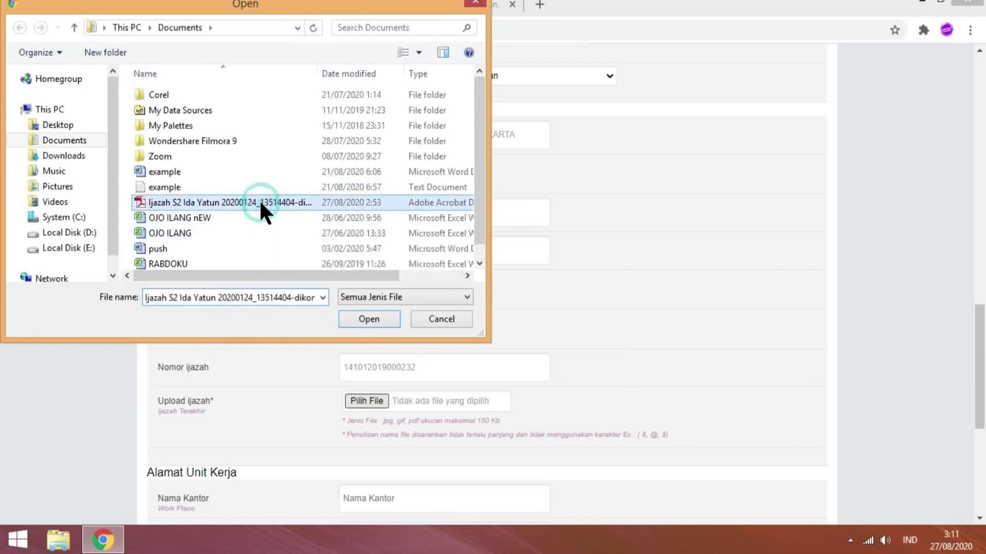
pyautogui.click(370, 317)
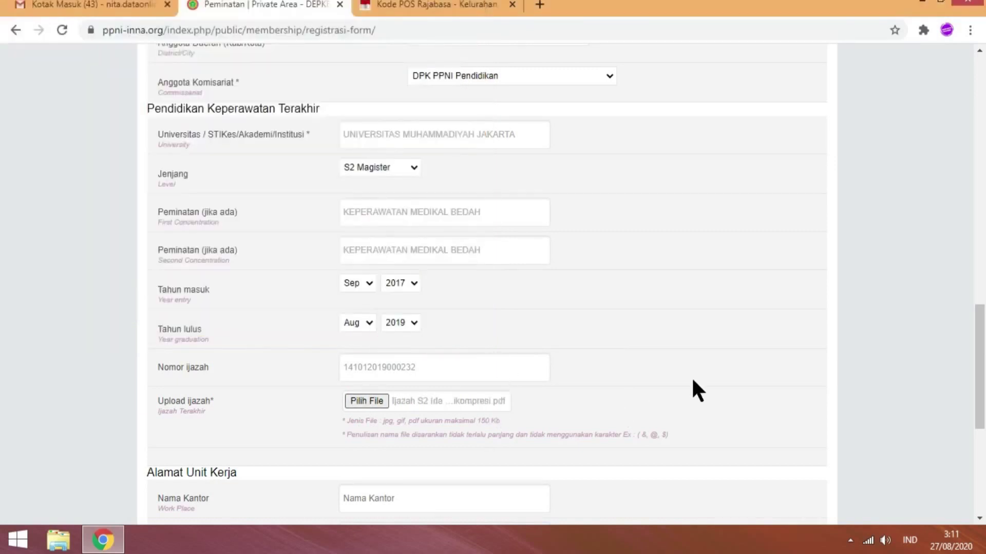
pyautogui.moveTo(979, 349); pyautogui.dragTo(981, 407)
pyautogui.click(385, 300)
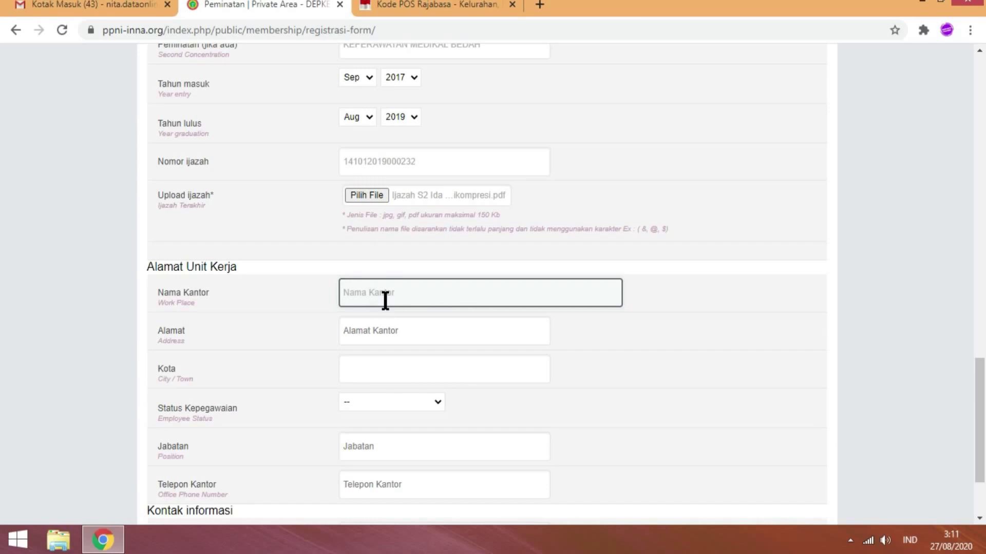
# - Enter workplace AKPER BUNDA DELIMA with address JL. BAKAU NO.5 TANJUNG RAYA
pyautogui.write('AKPER BUNDA DELIMA BAND')
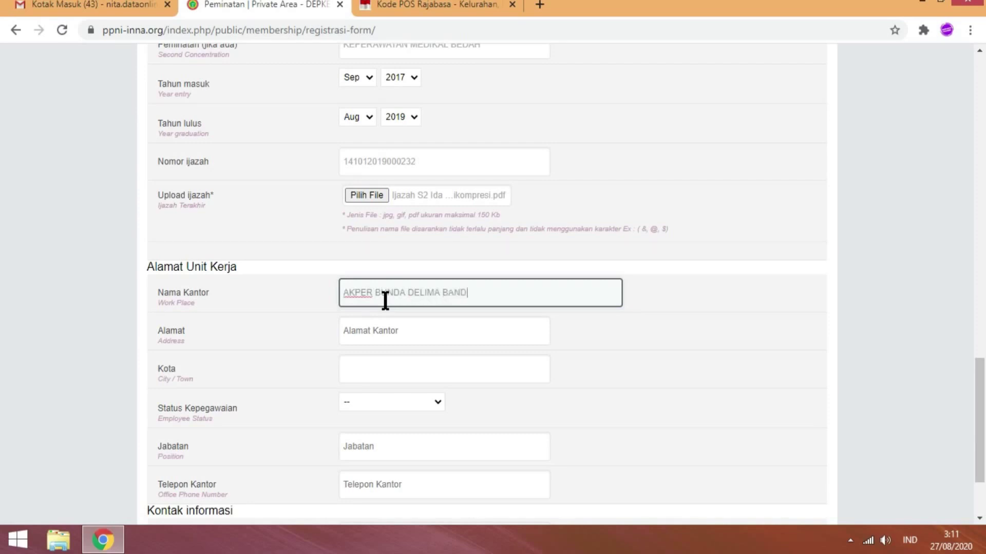
pyautogui.press('BackSpace')
pyautogui.press('BackSpace')
pyautogui.press('BackSpace')
pyautogui.press('BackSpace')
pyautogui.click(390, 331)
pyautogui.write('JL')
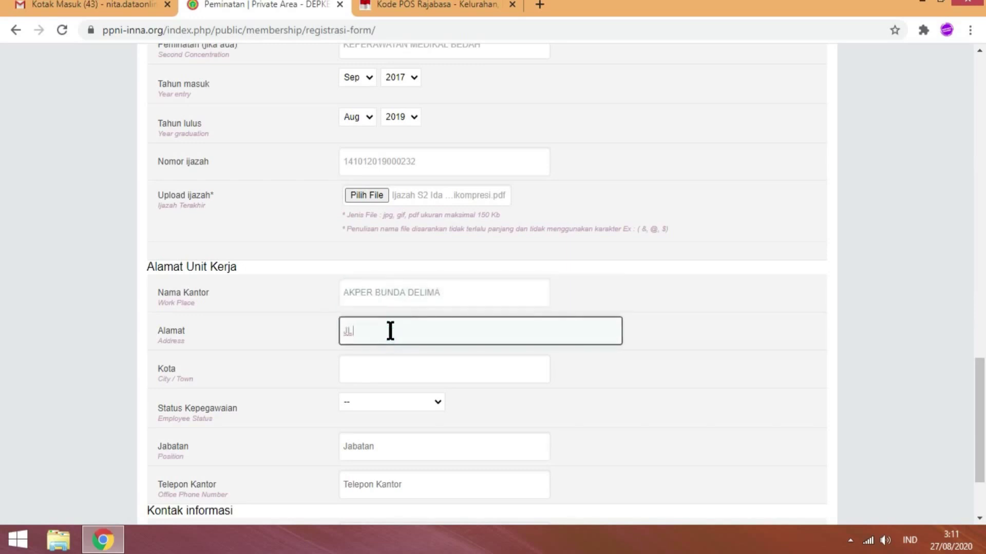
pyautogui.write('. BAKAU NO.5 TANJUNG RAYA')
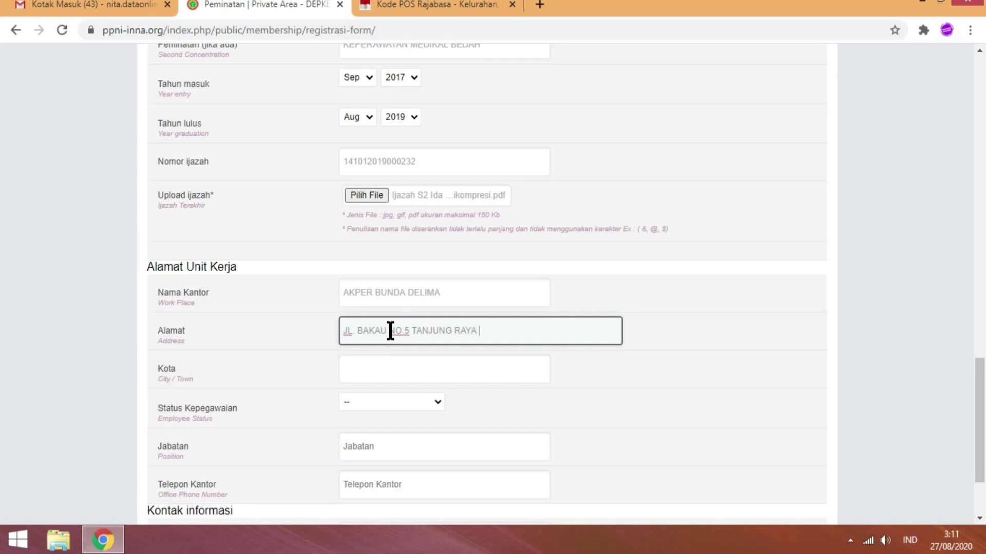
# - Set the city to KOTA BANDAR LAMPUNG and employment status to Dosen Swasta
pyautogui.click(354, 377)
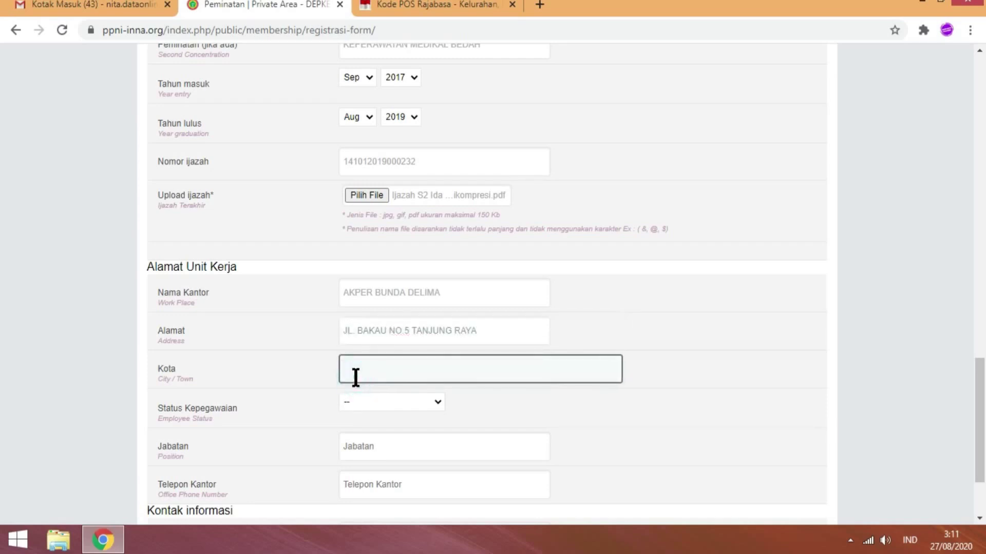
pyautogui.write('bandar')
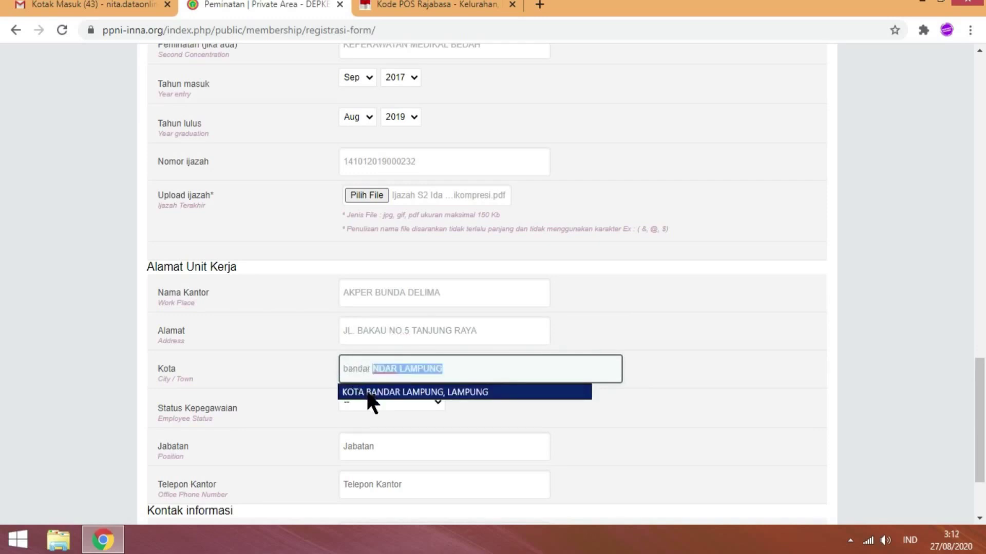
pyautogui.click(367, 393)
pyautogui.click(385, 402)
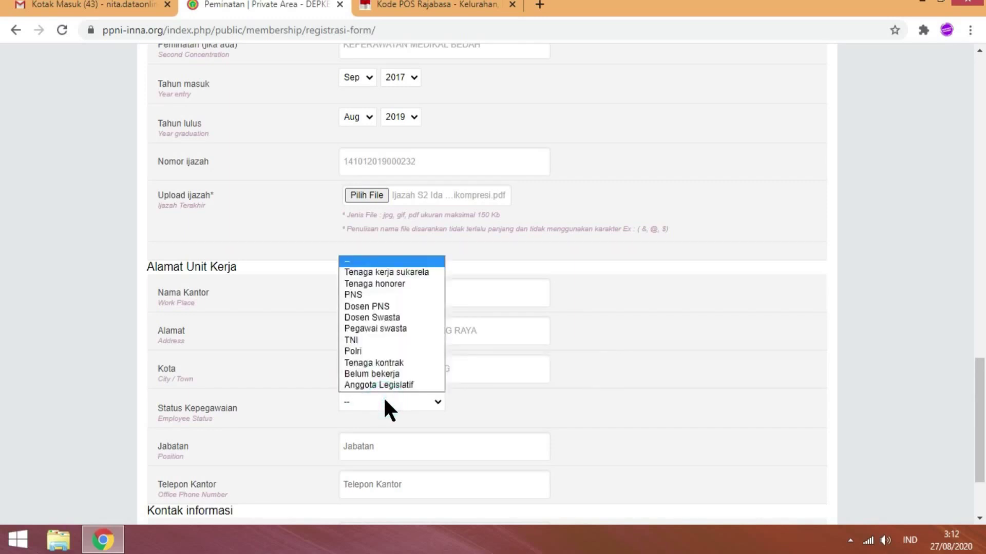
pyautogui.click(386, 401)
pyautogui.click(408, 405)
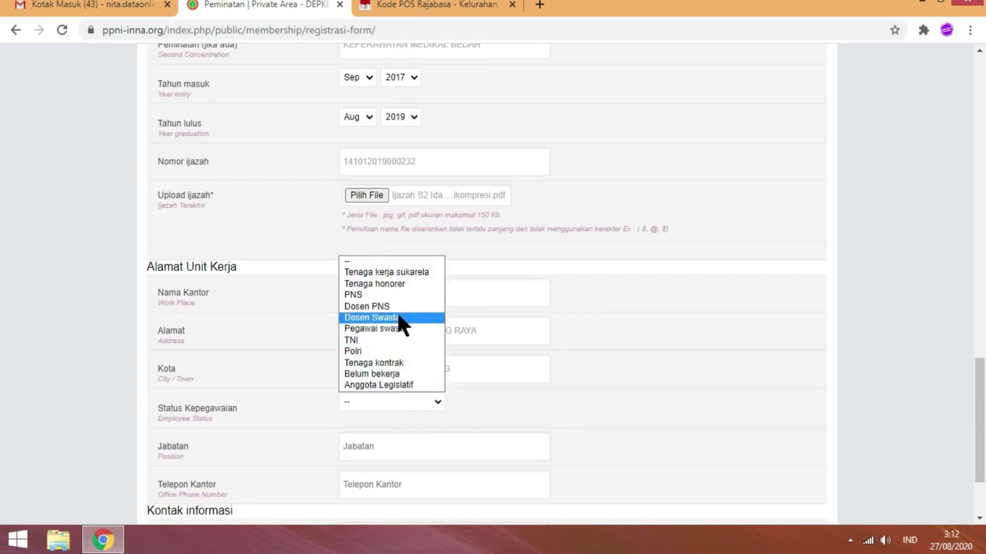
pyautogui.click(415, 318)
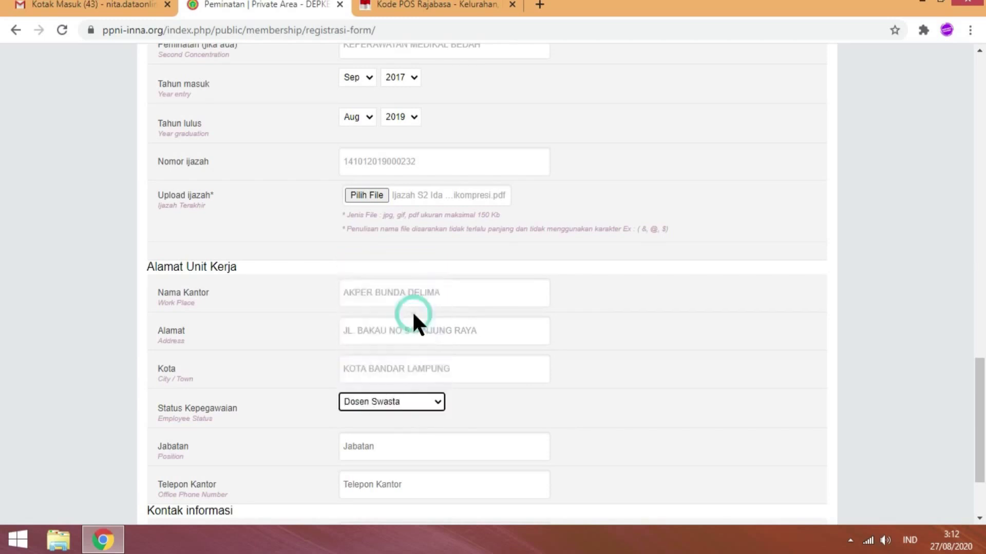
pyautogui.click(405, 444)
# - Enter the office phone number in Telepon Kantor
pyautogui.scroll(-2, 3, 393)
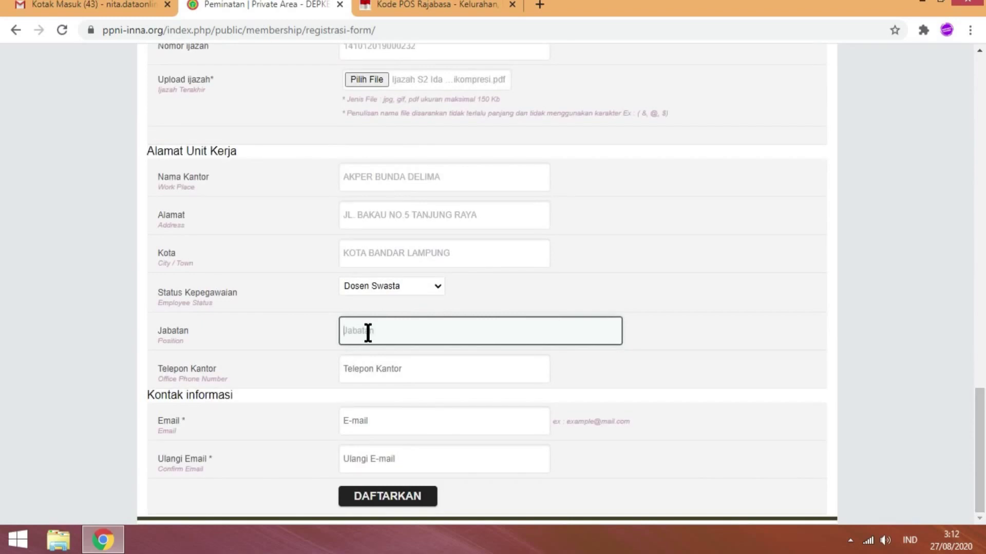
pyautogui.click(393, 375)
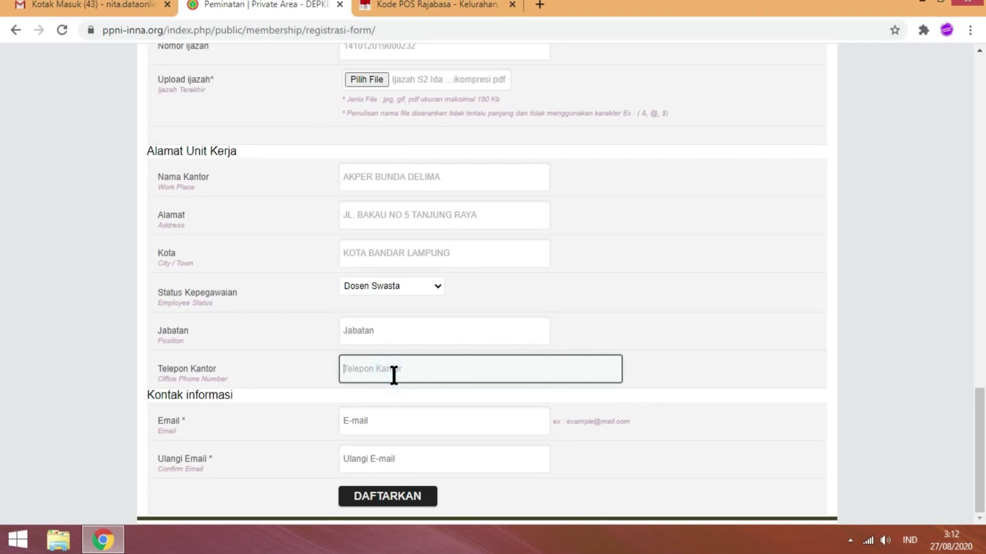
# - Fill in the contact e-mail in Email and Ulangi Email, then review the form
pyautogui.click(477, 419)
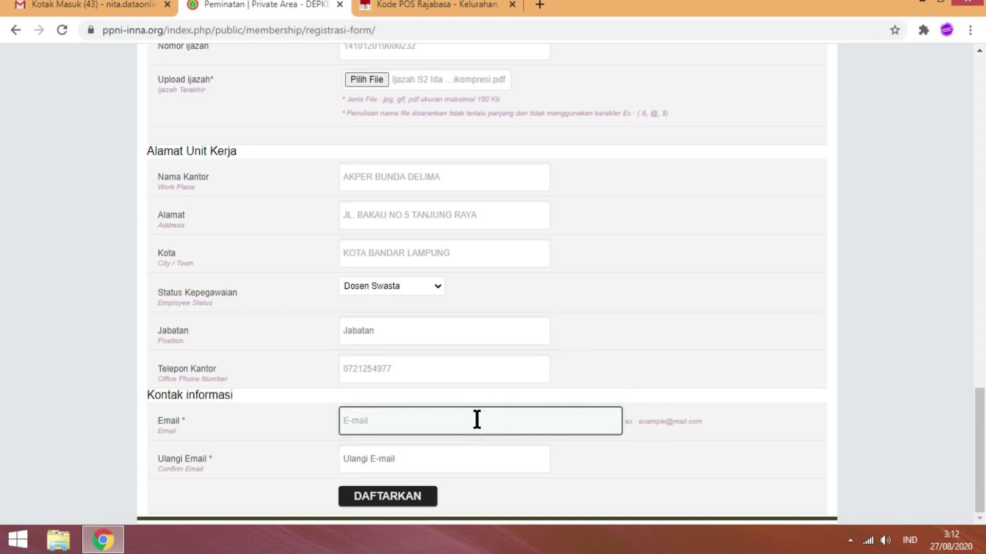
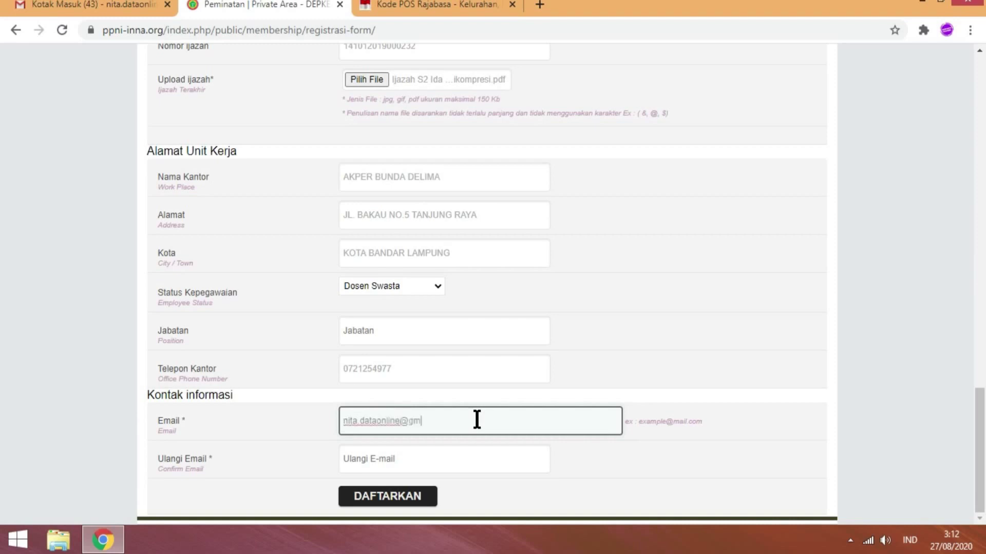
pyautogui.click(413, 470)
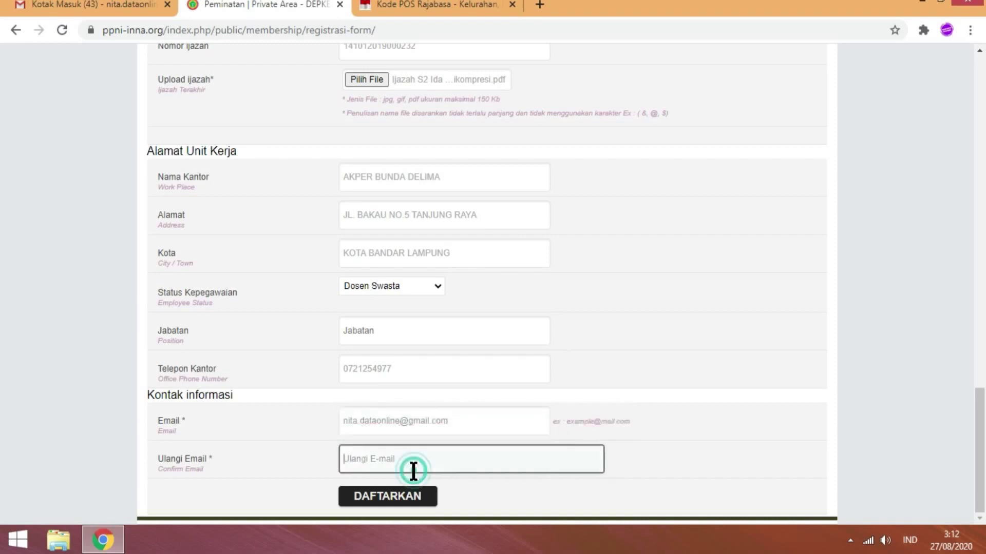
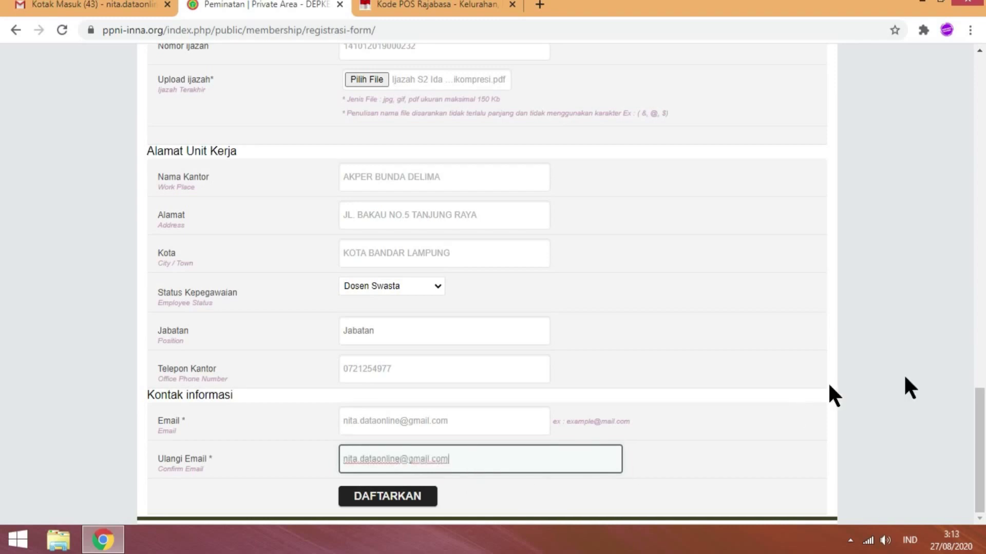
pyautogui.scroll(19, 3, 439)
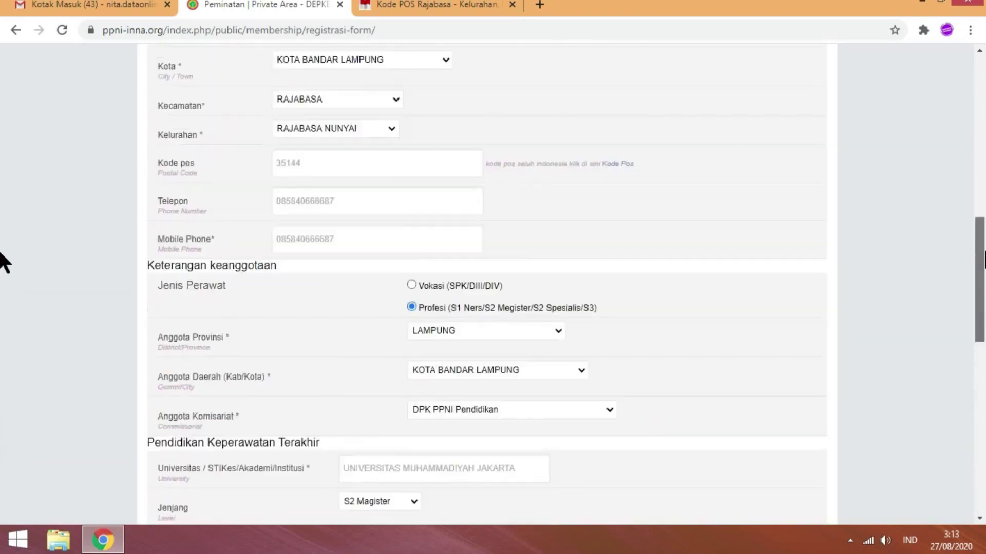
pyautogui.scroll(3, 2, 174)
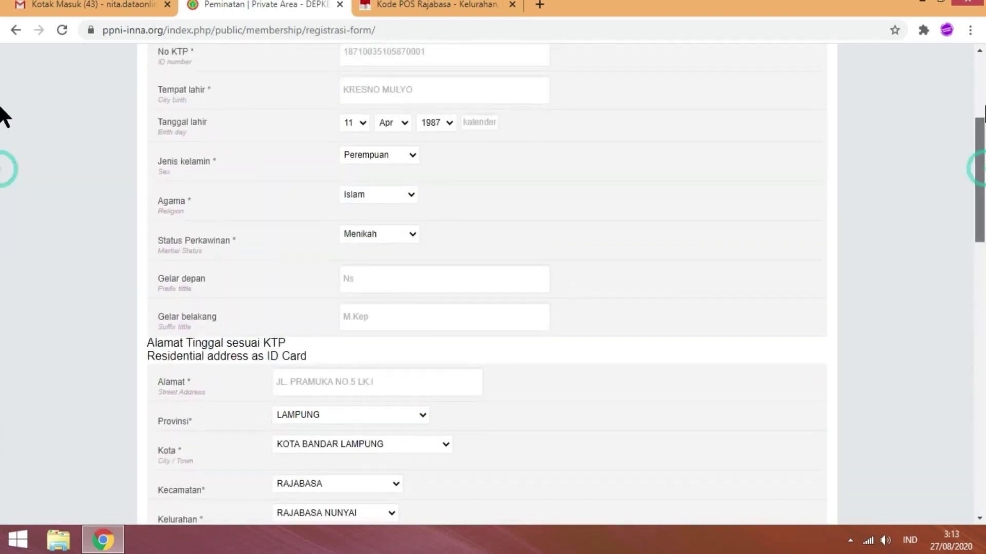
pyautogui.scroll(-12, 2, 308)
pyautogui.scroll(-7, 1, 328)
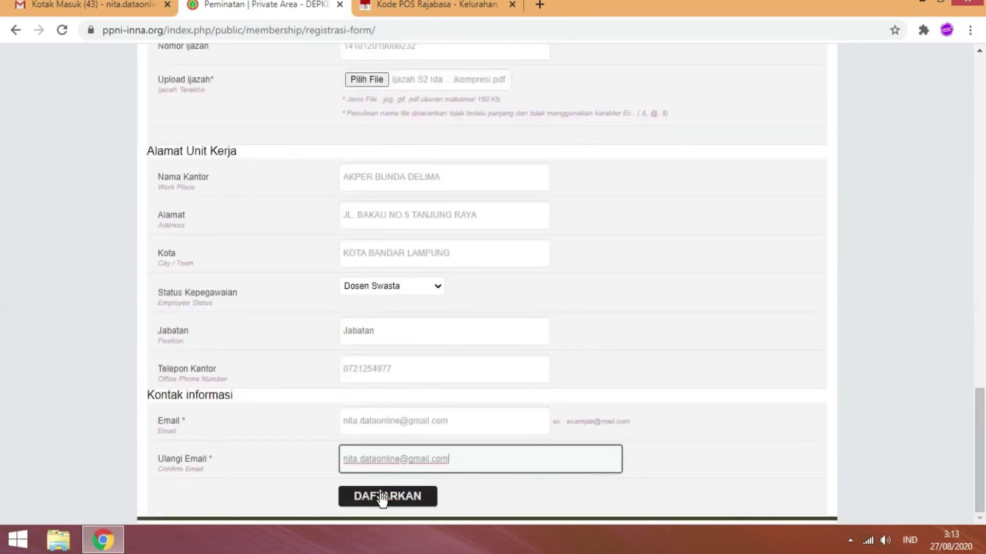
# - Submit the membership registration with the DAFTARKAN button
pyautogui.click(382, 500)
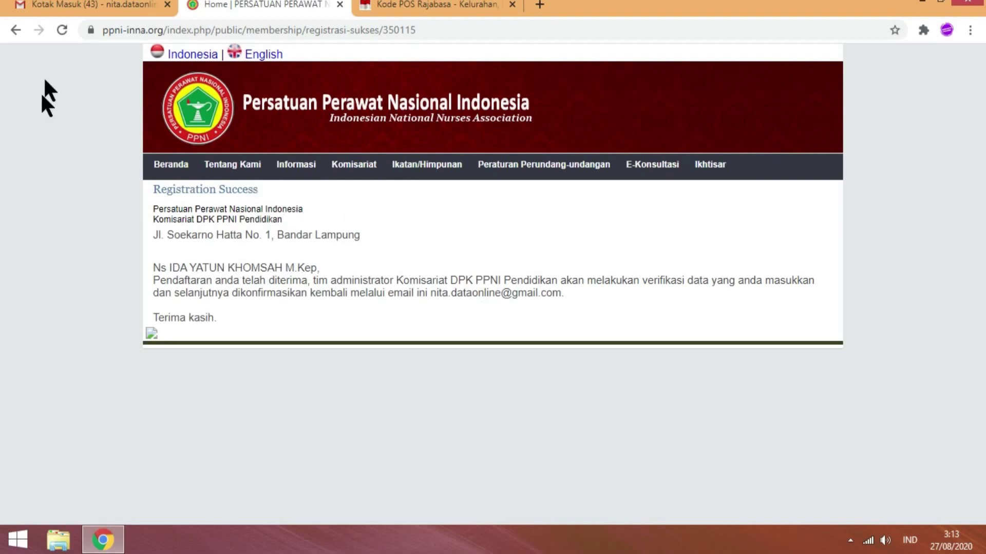
# - Open the PPNI 'Konfirmasi pendaftaran' email in the Gmail inbox
pyautogui.click(98, 9)
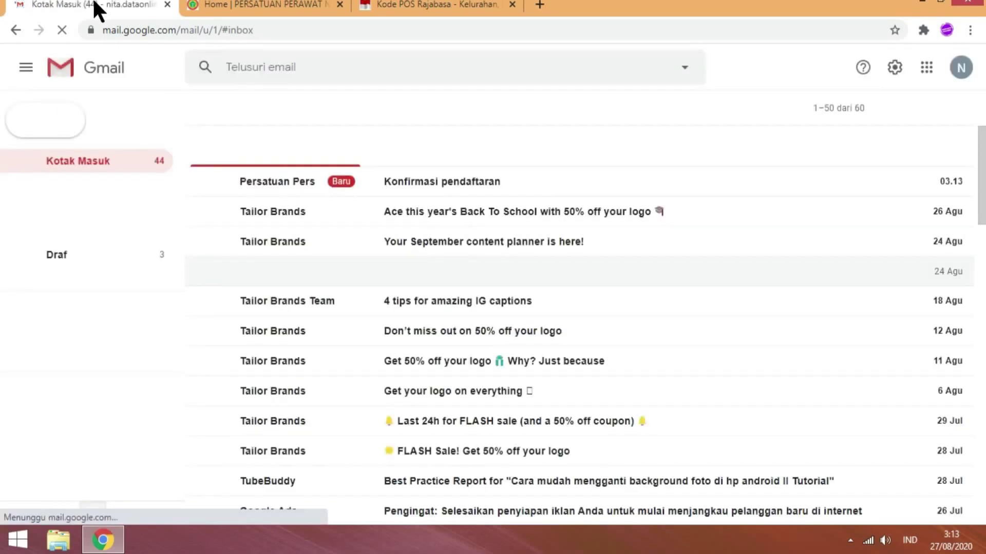
pyautogui.click(456, 182)
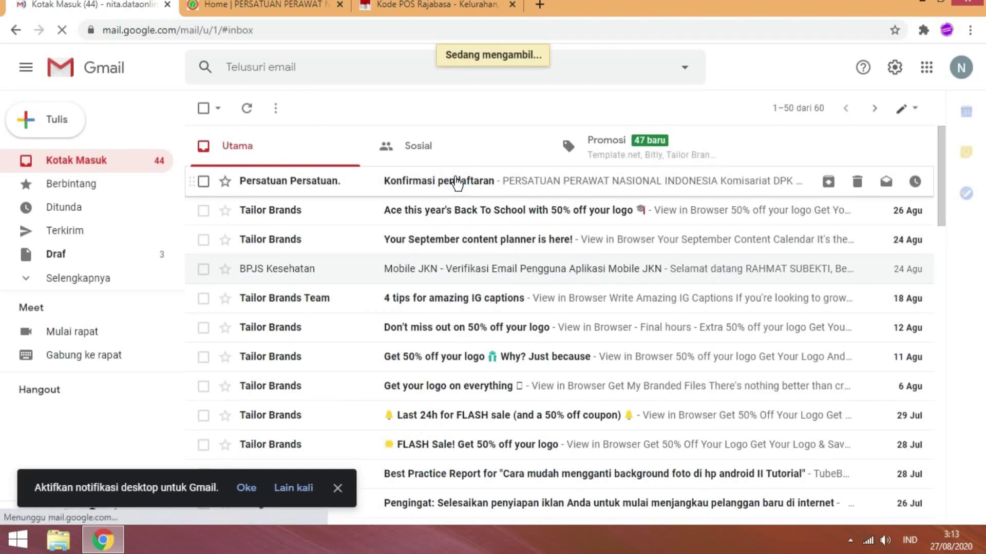
pyautogui.click(456, 182)
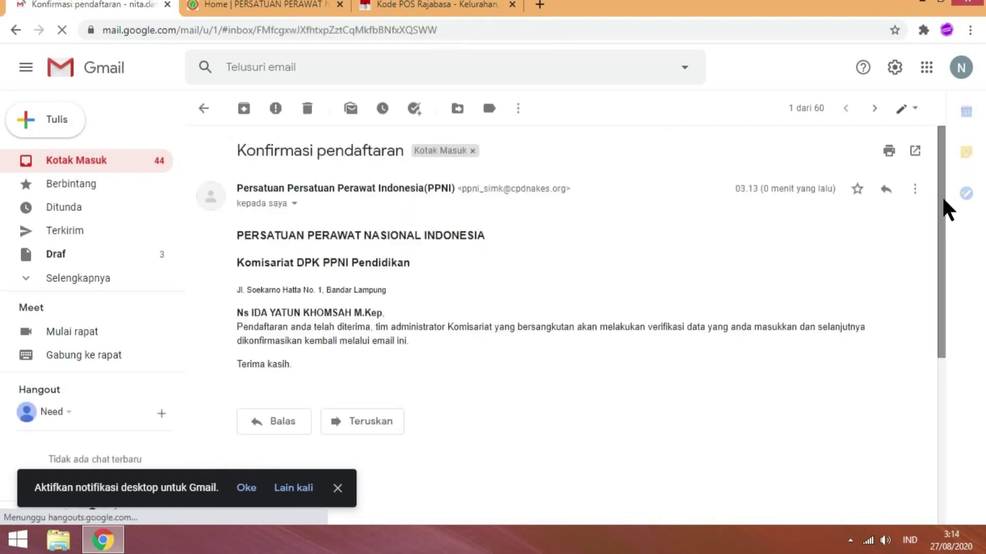
pyautogui.moveTo(943, 200)
pyautogui.mouseDown()
pyautogui.moveTo(945, 241)
pyautogui.moveTo(944, 216)
pyautogui.mouseUp()
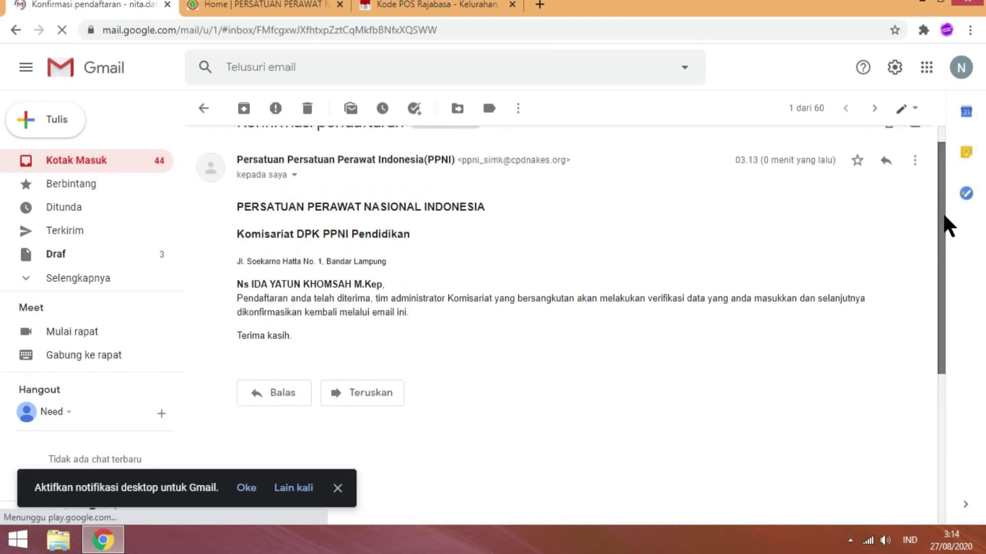